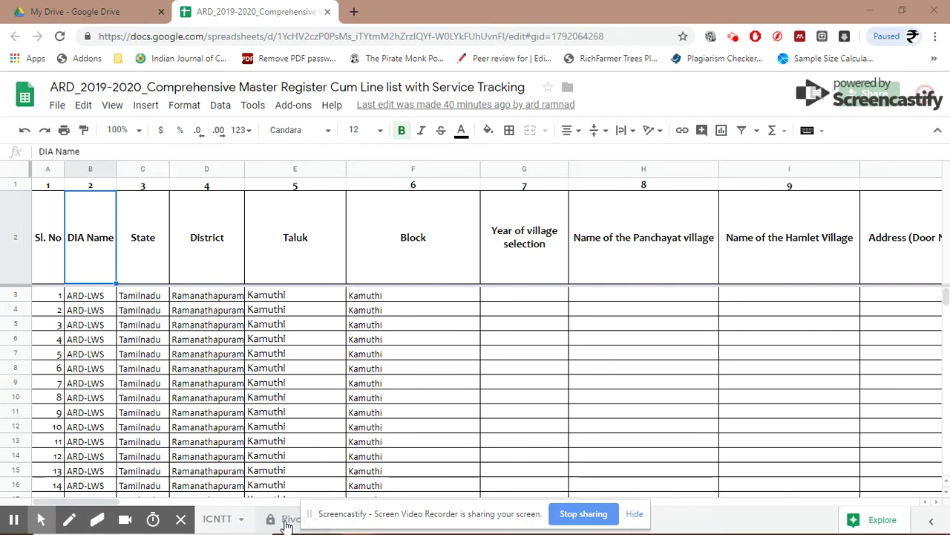
Turn on filters for the whole header row 2 of the register.
click(14, 245)
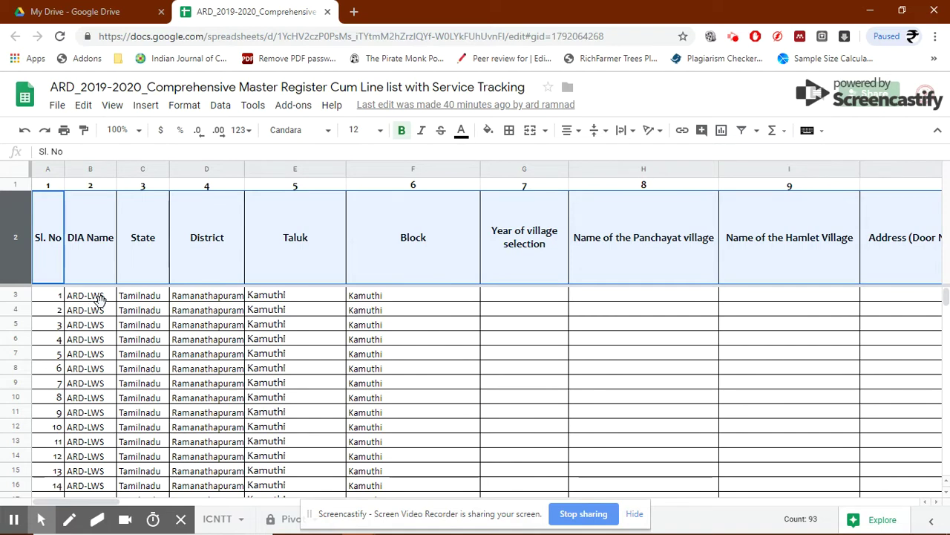
key(ctrl+shift+l)
click(100, 318)
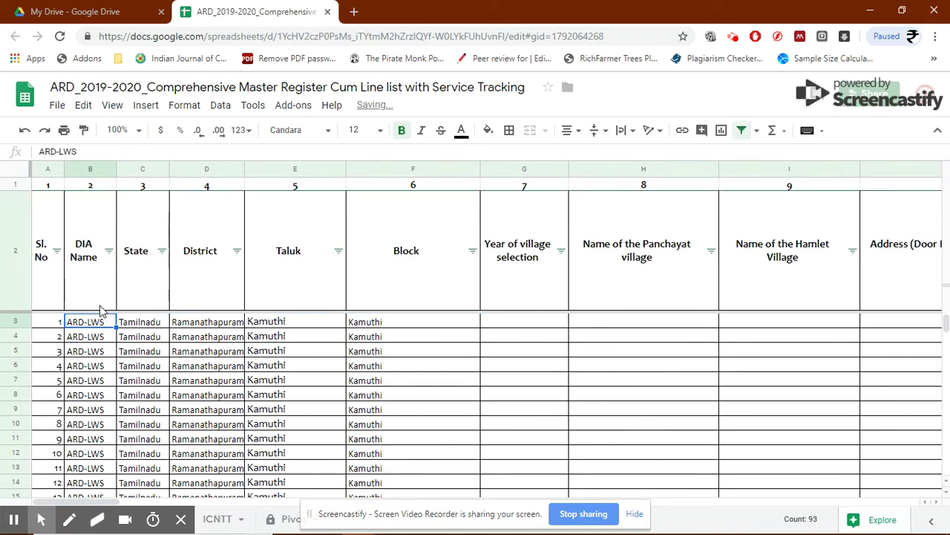
Check the filter values listed for the DIA Name, State and District columns without changing them.
click(108, 252)
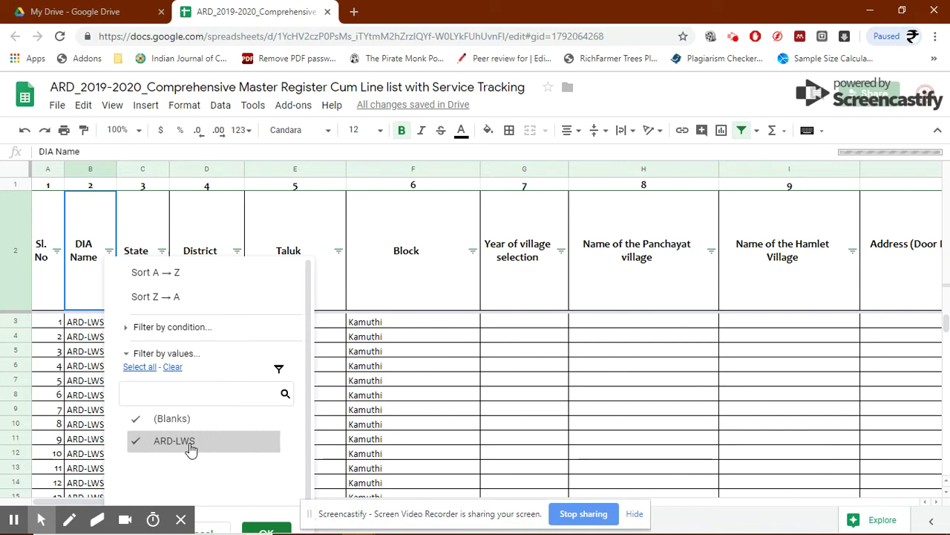
click(216, 529)
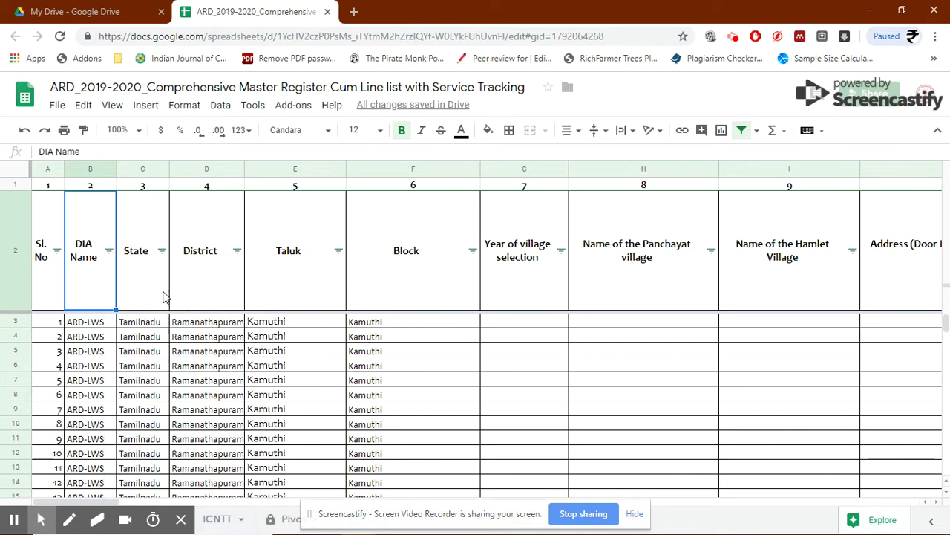
click(162, 252)
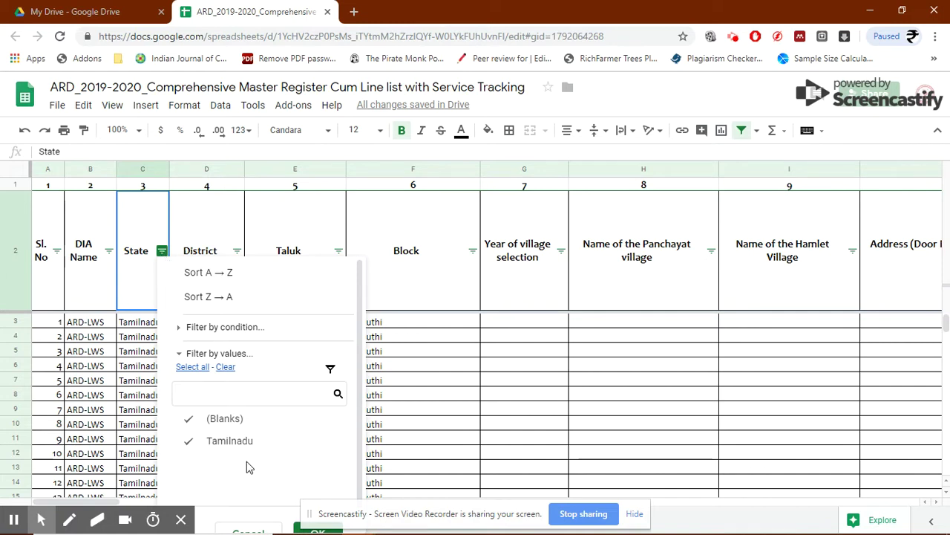
click(252, 528)
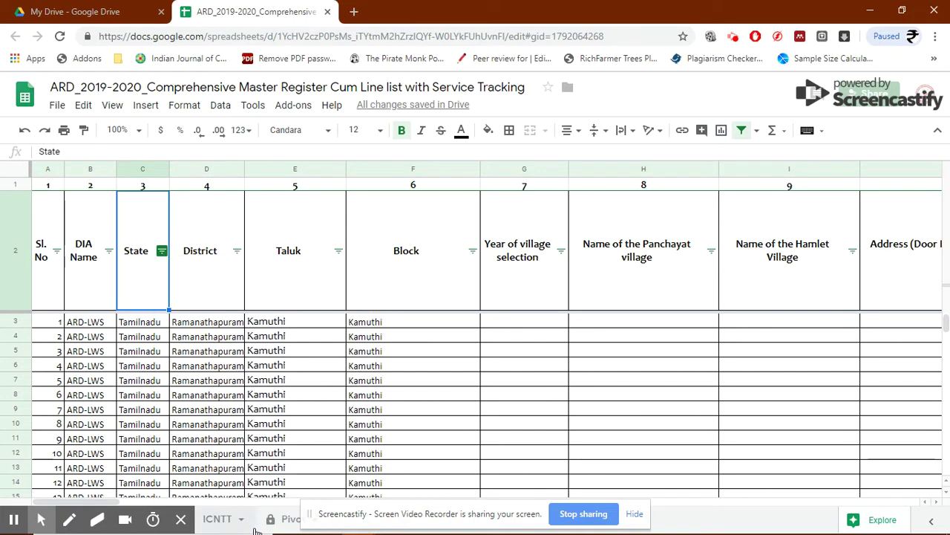
click(236, 251)
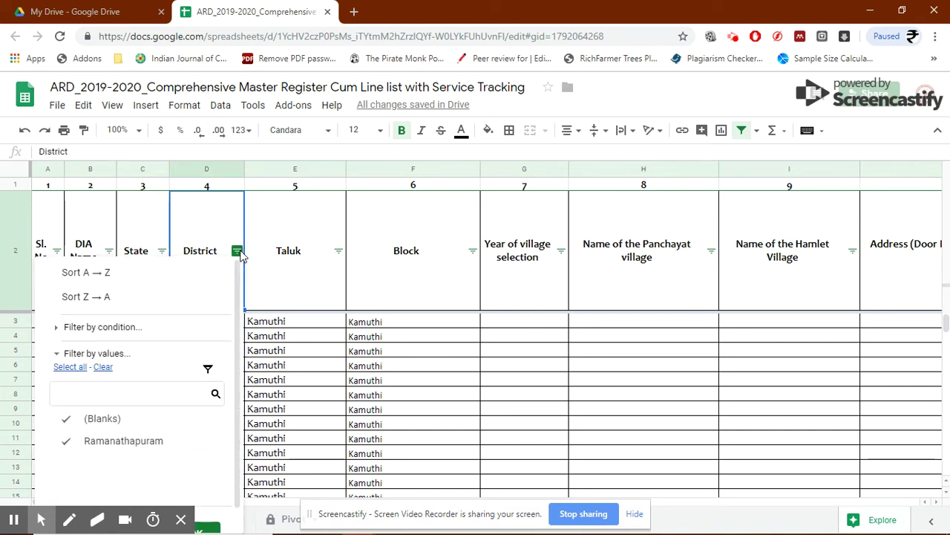
Check the filter values listed for the Taluk, Block and Year of village selection columns, leaving the filters unchanged.
click(339, 251)
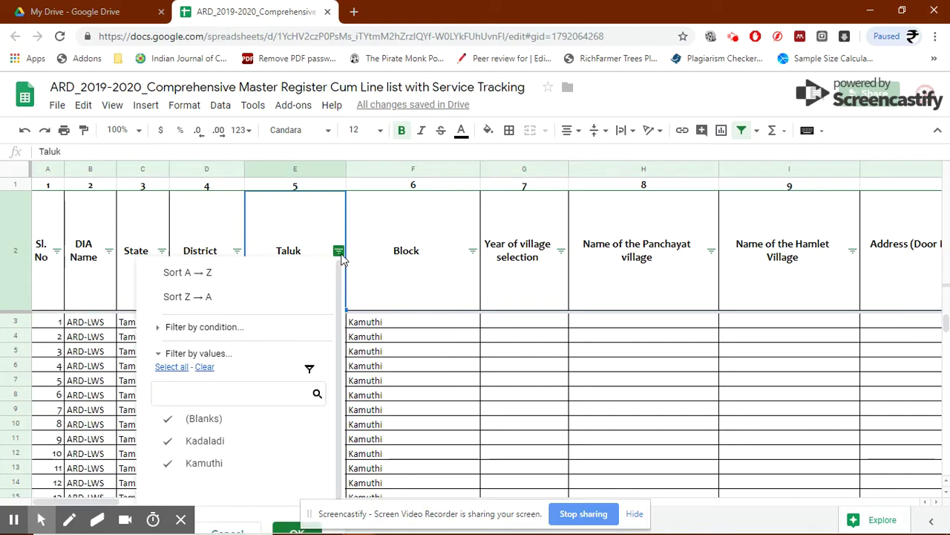
scroll(338, 319, down, 1)
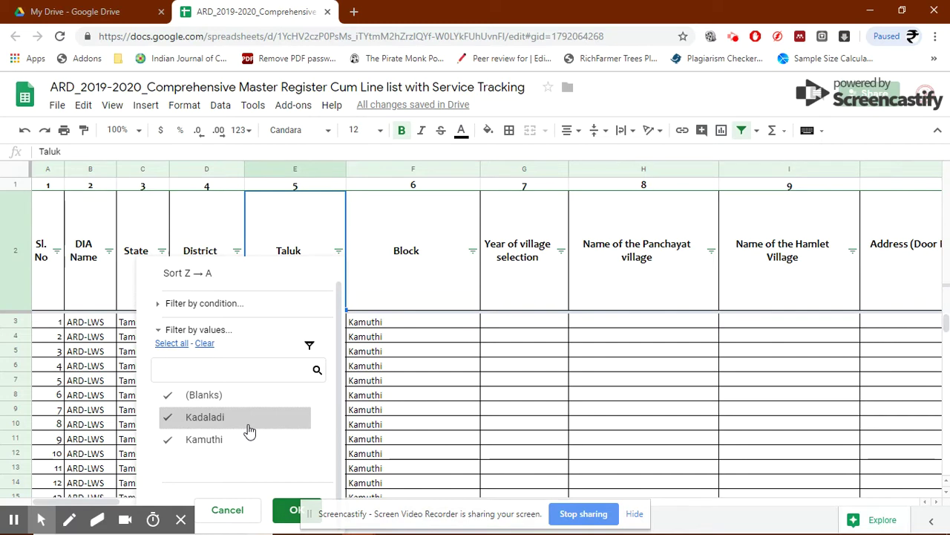
click(415, 334)
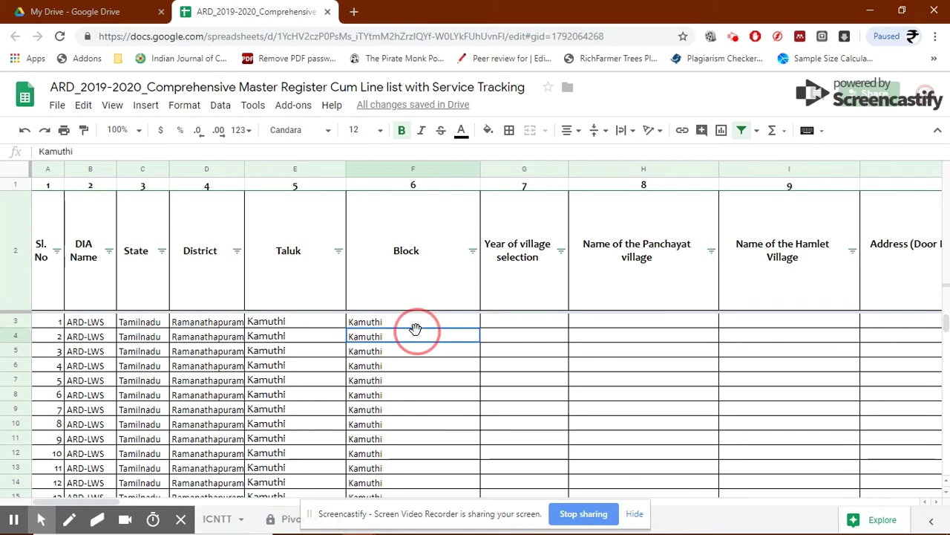
click(473, 251)
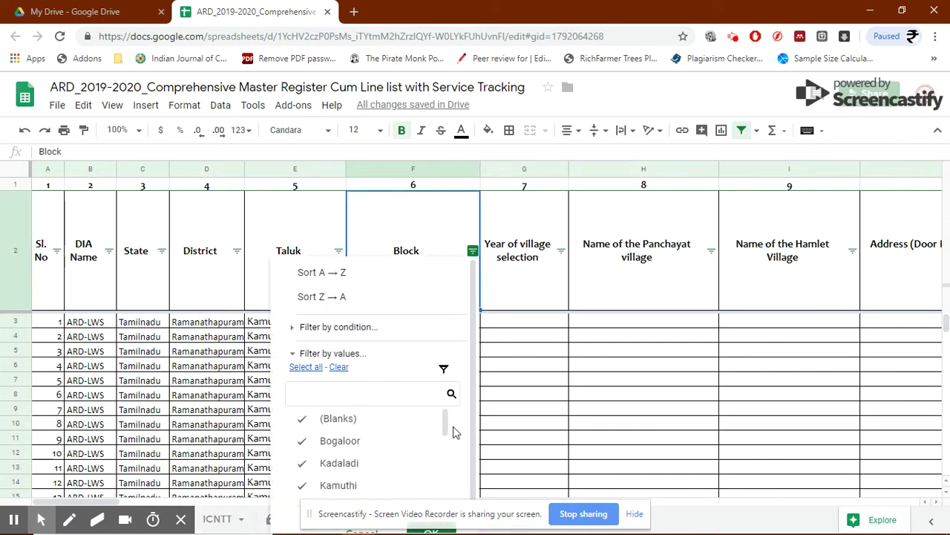
drag(446, 421, 448, 481)
click(537, 350)
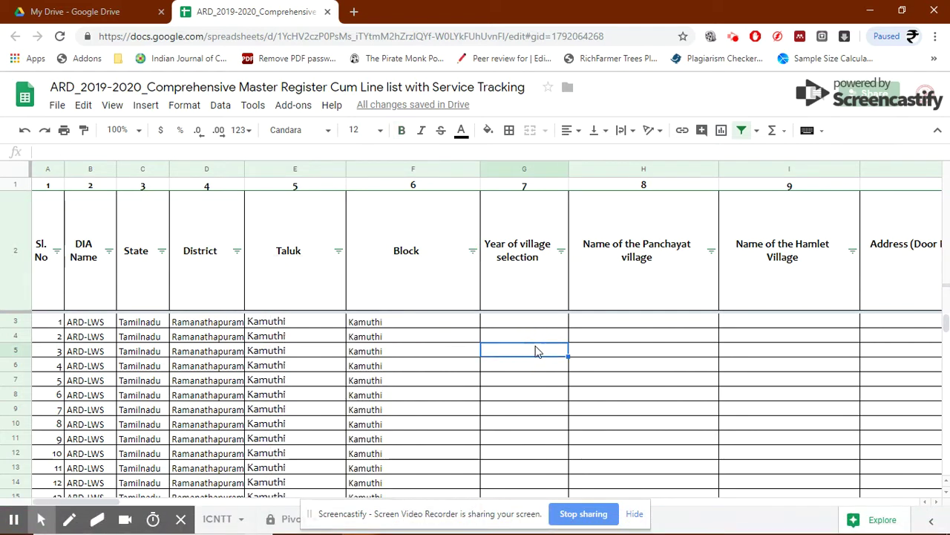
click(560, 253)
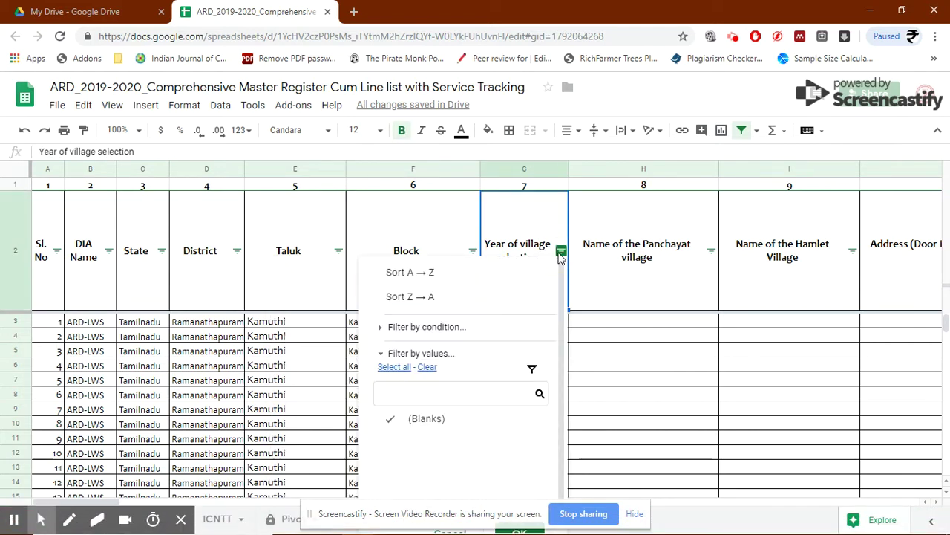
click(635, 340)
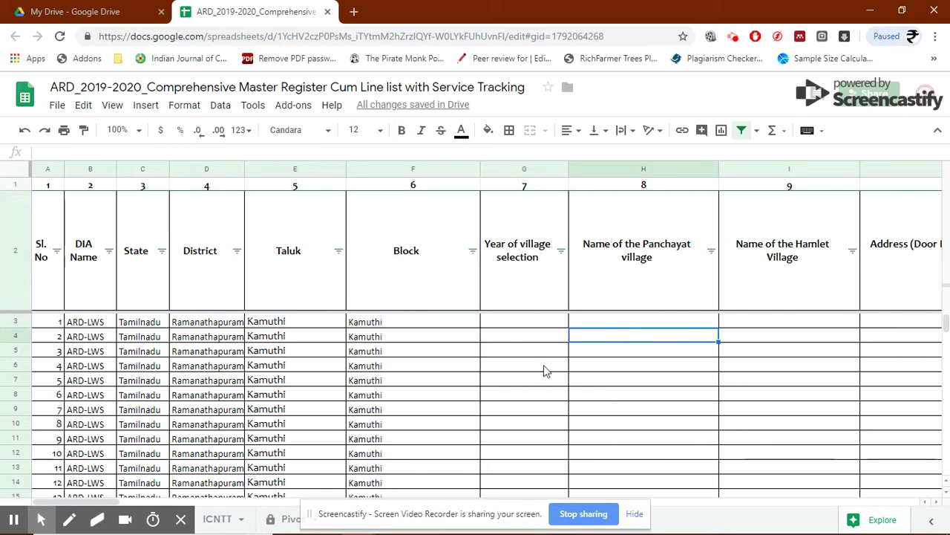
Go through the row 3 cells from Year of village selection across the village, address and worker columns to Name.
click(530, 323)
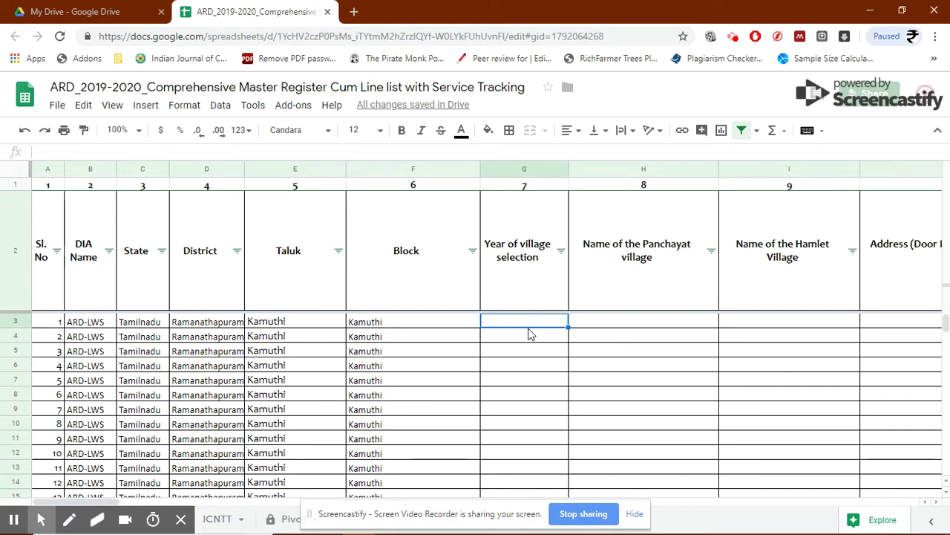
key(Tab)
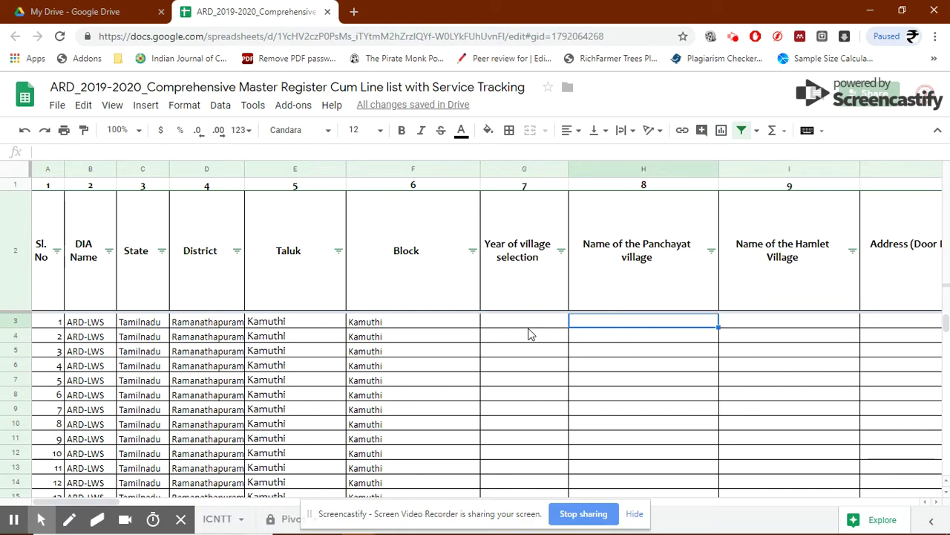
key(Tab)
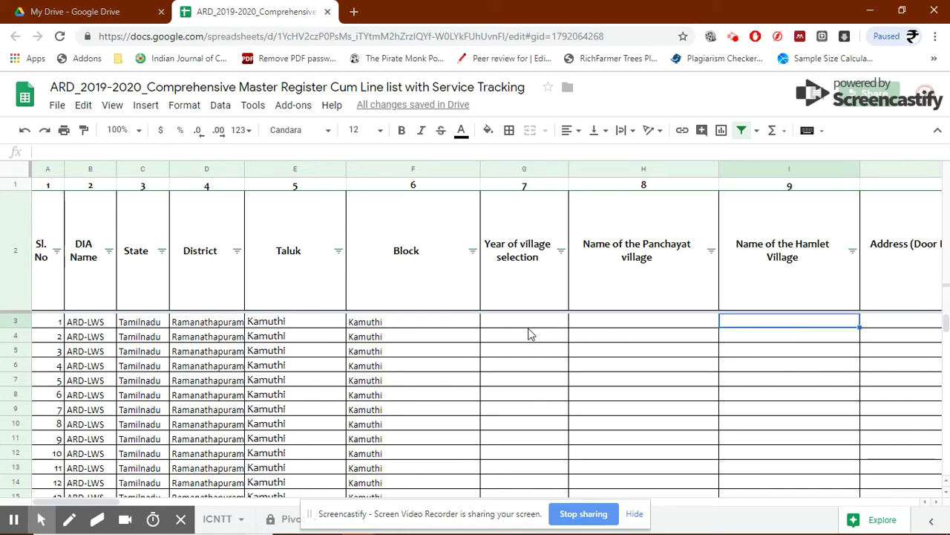
key(shift+Tab)
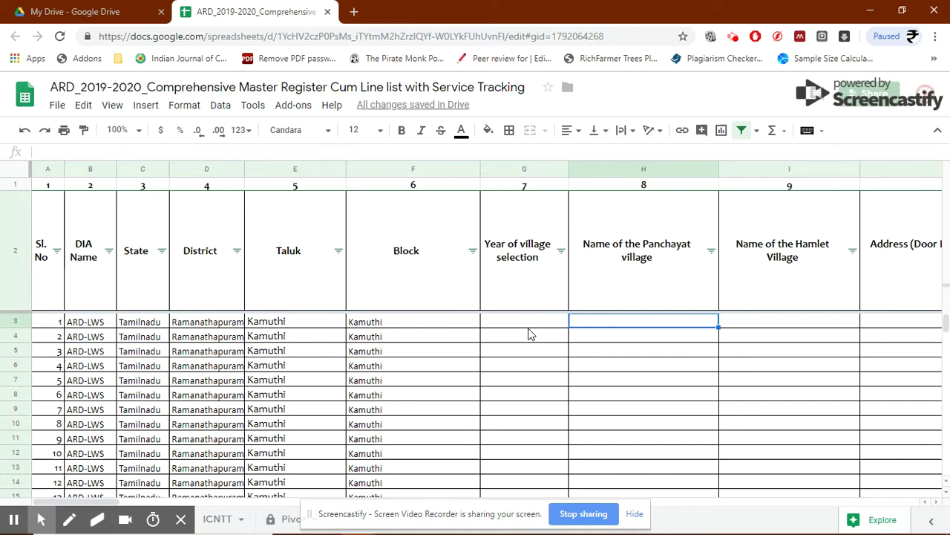
key(Tab)
key(Left)
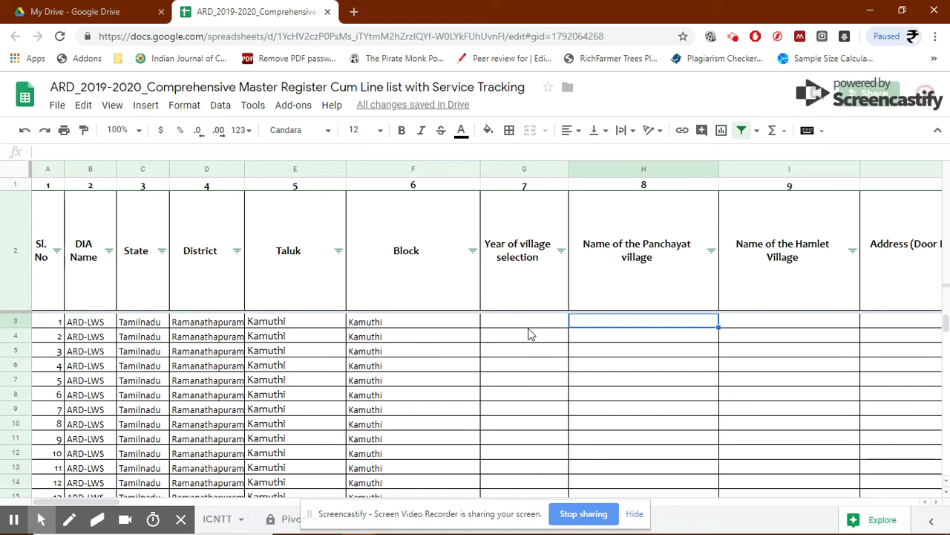
key(Right)
key(Right)
key(Right)
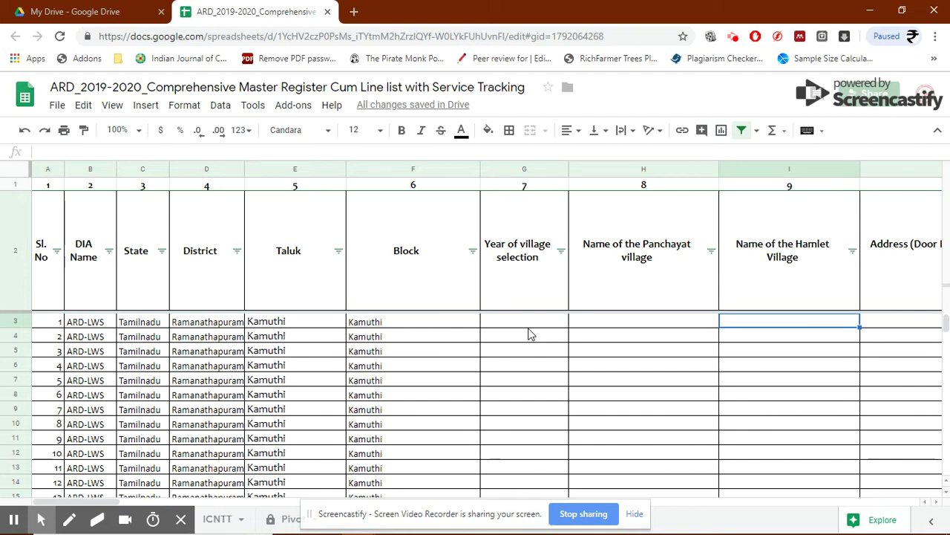
key(Left)
key(Left)
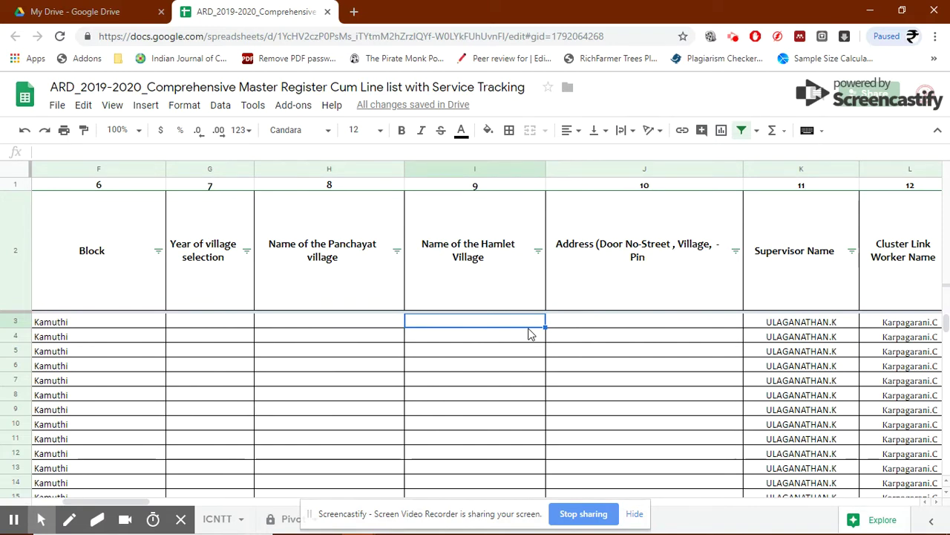
key(Right)
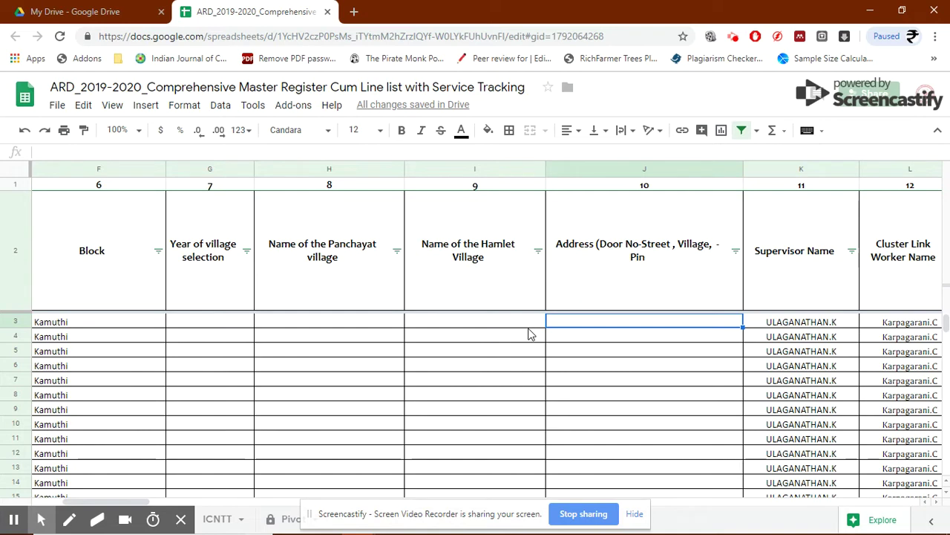
key(Right)
key(Right)
key(Right)
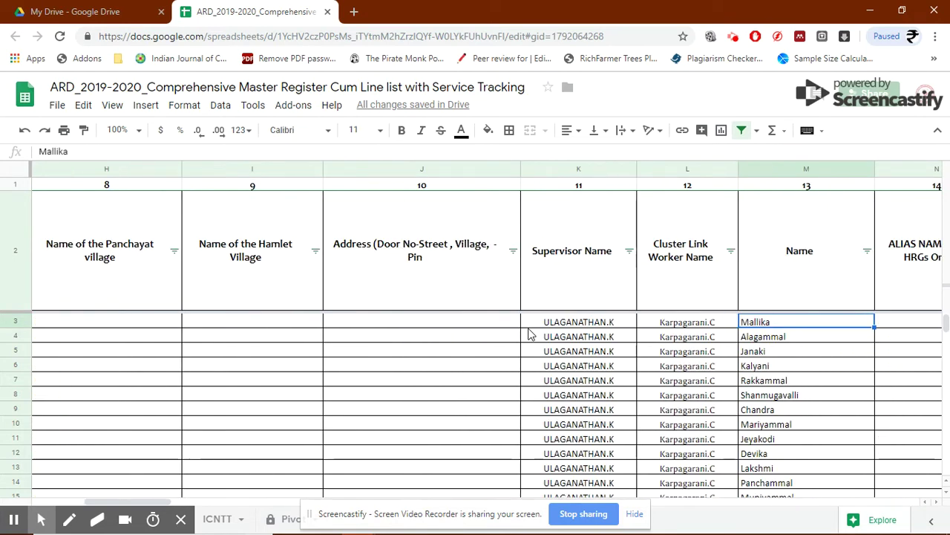
Review the filter values listed for the Supervisor Name column without applying any filter.
click(629, 251)
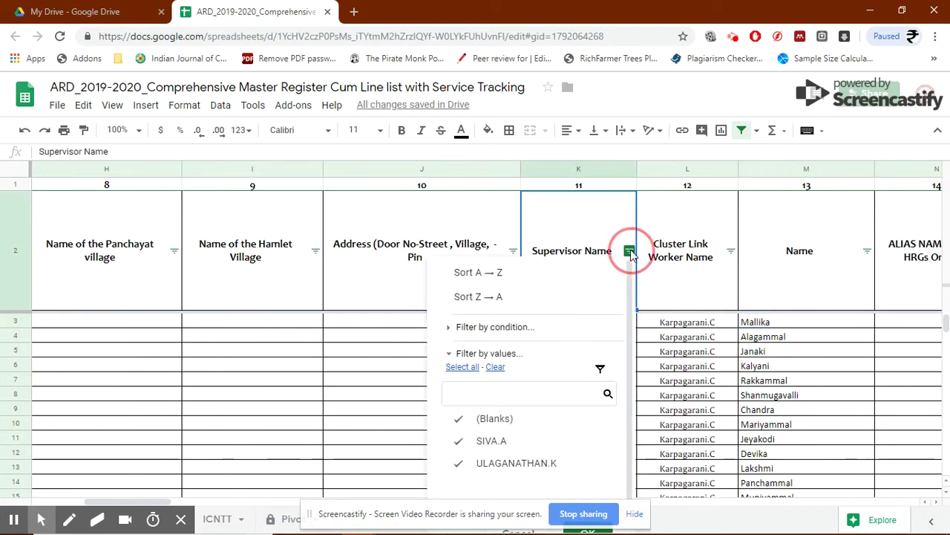
drag(630, 420, 631, 460)
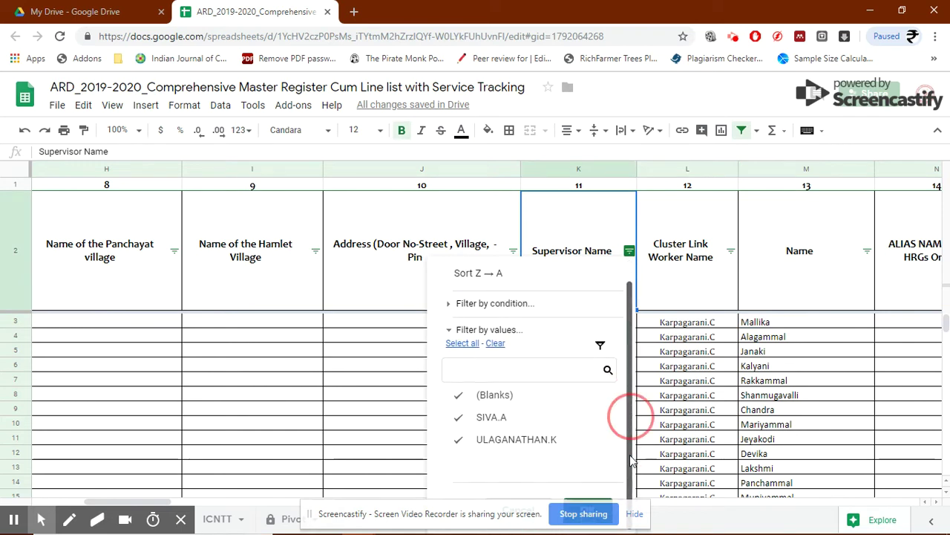
click(651, 413)
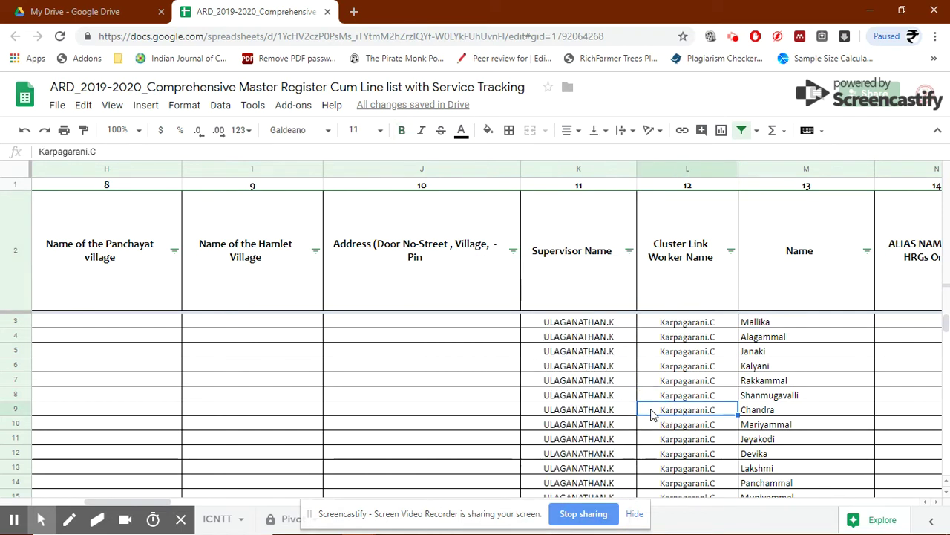
click(629, 251)
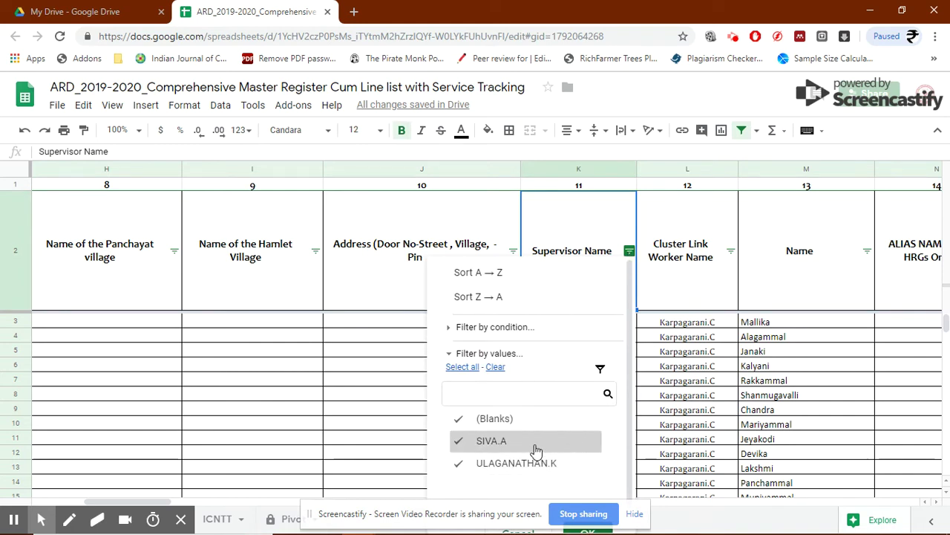
click(683, 408)
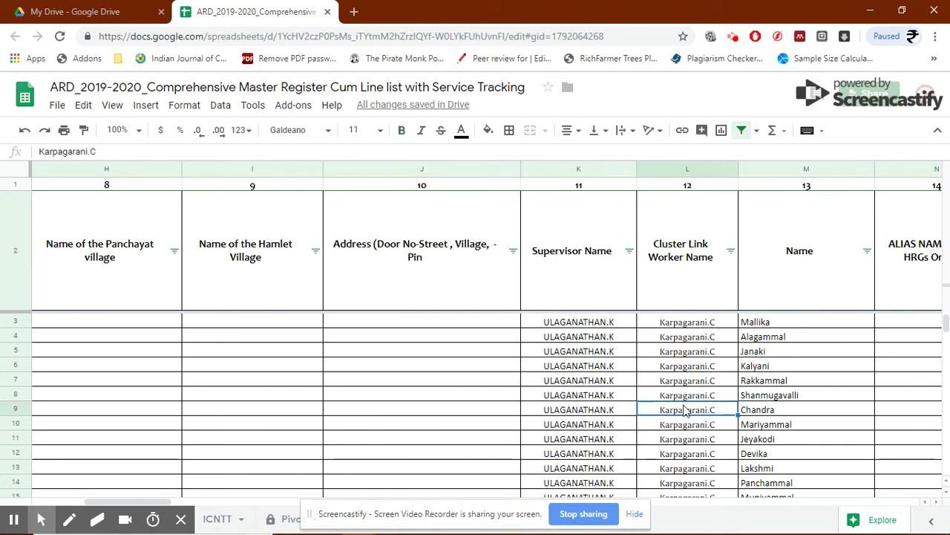
click(629, 251)
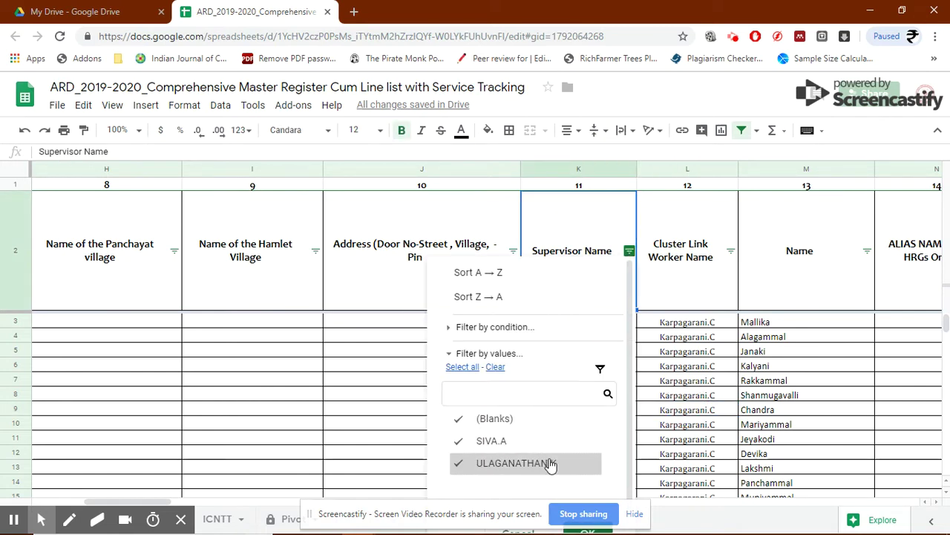
click(666, 383)
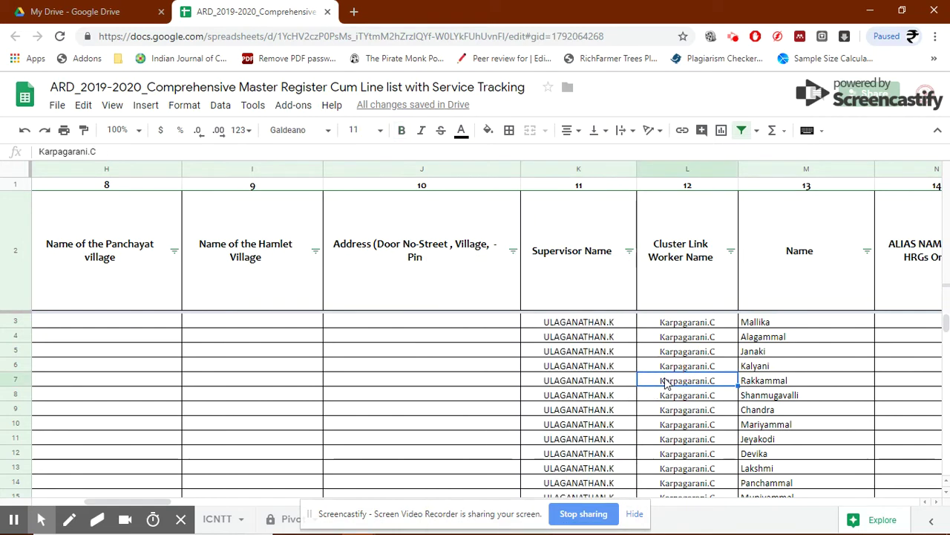
click(629, 252)
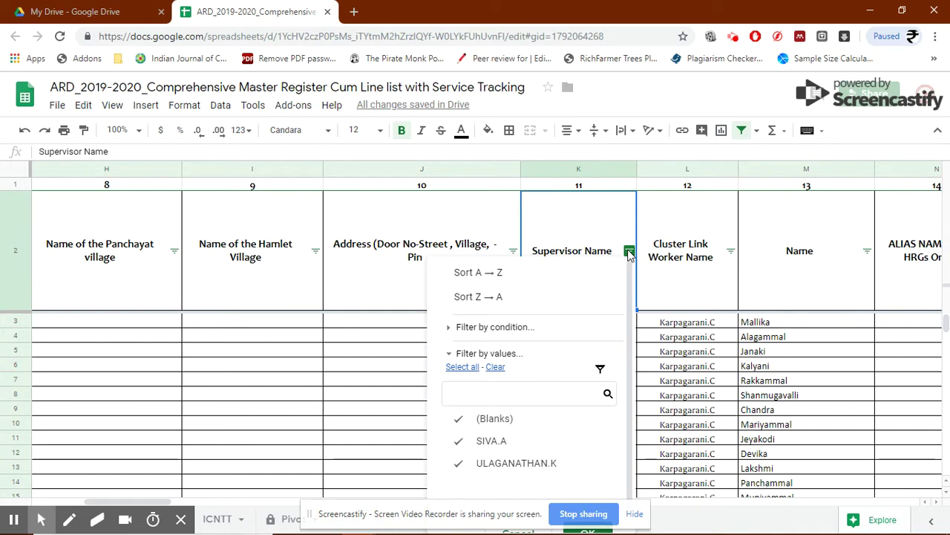
click(667, 365)
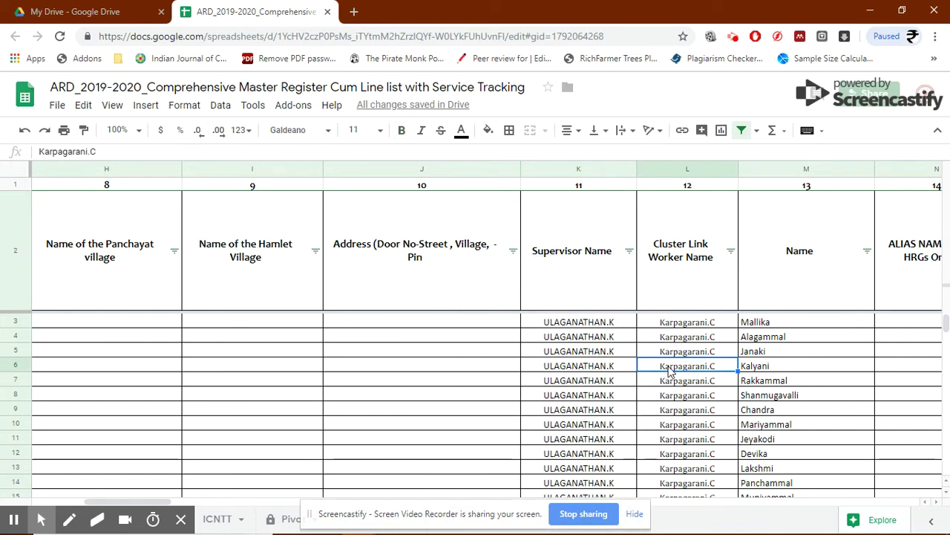
Look through the full list of filter values for the Cluster Link Worker Name column.
click(730, 252)
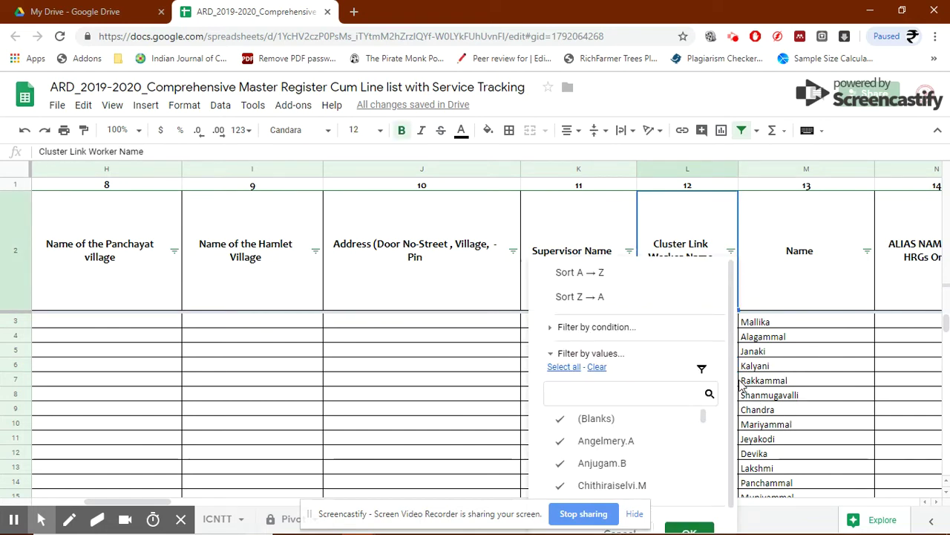
drag(732, 379, 733, 438)
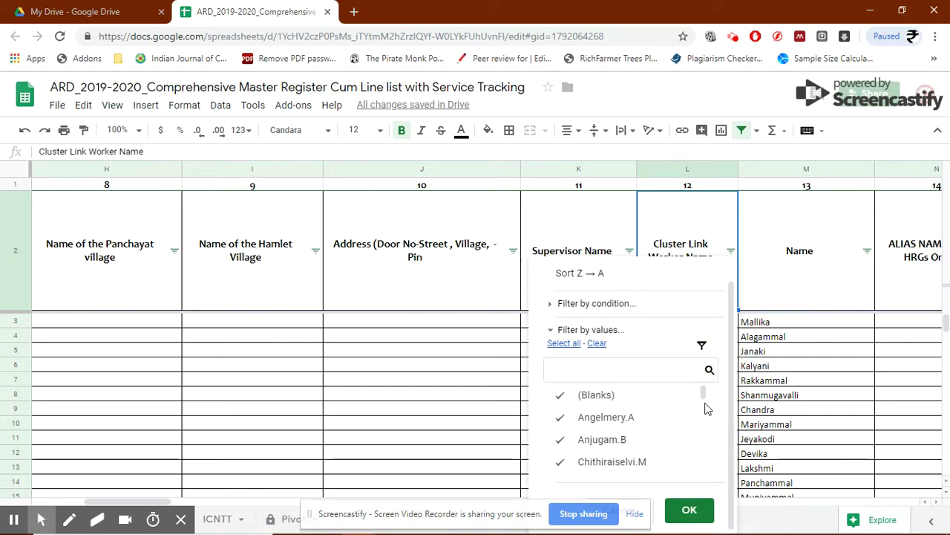
drag(703, 392, 710, 475)
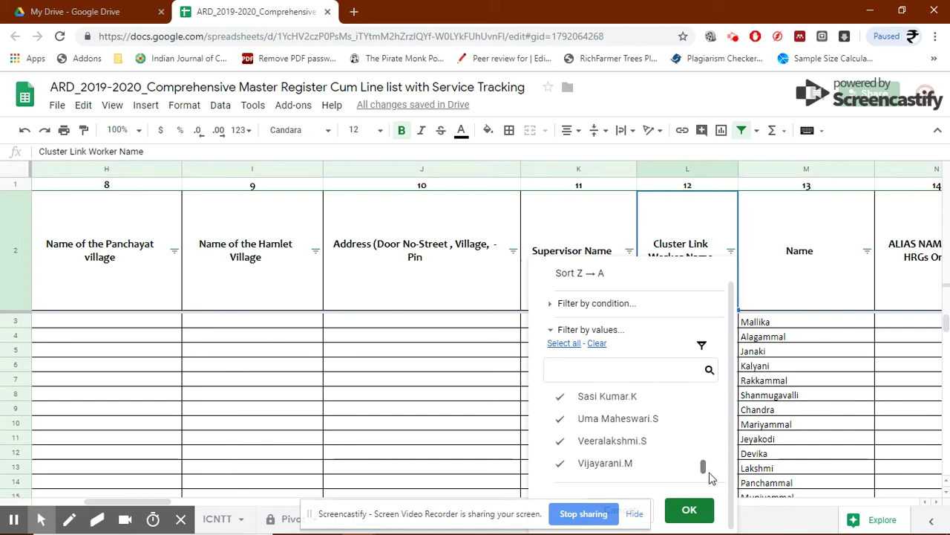
Reopen the Cluster Link Worker Name filter and look through its listed values again.
click(814, 399)
click(731, 251)
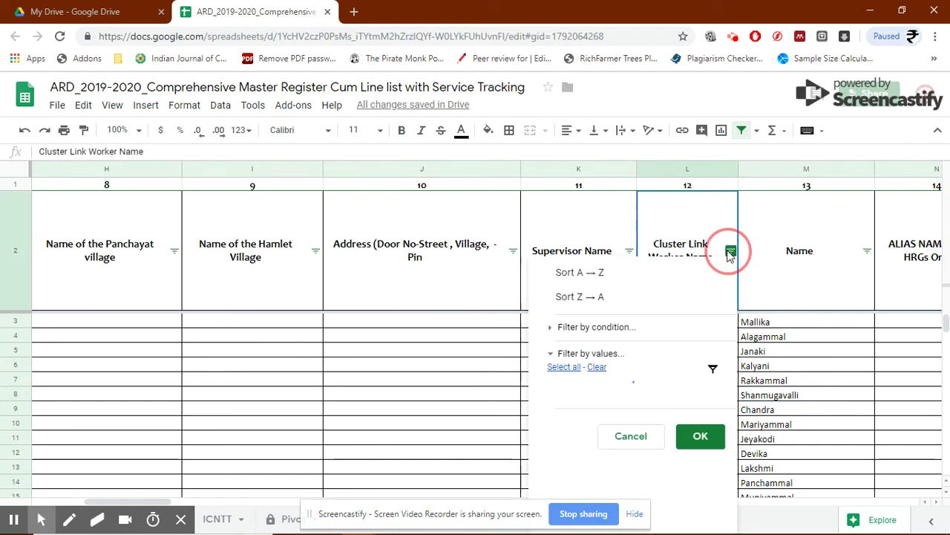
drag(702, 490, 702, 421)
Close the filter list unchanged and go through row 6 from Name across alias and date of birth to Age.
click(820, 367)
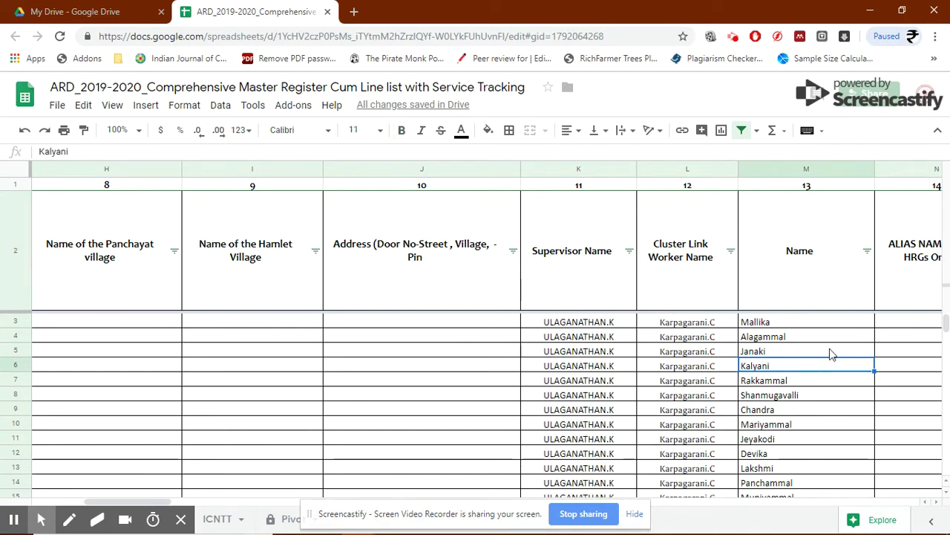
key(Right)
key(Right)
key(Right)
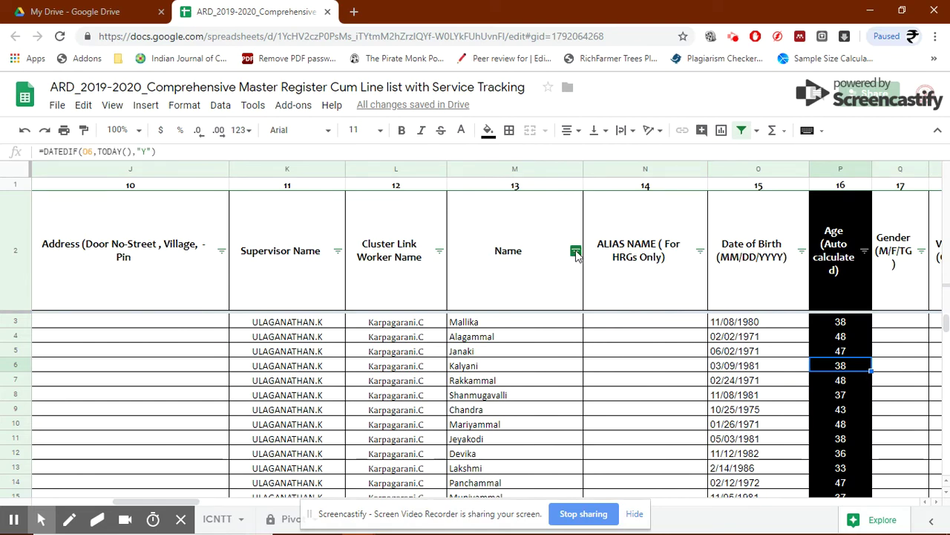
Review the filter values listed for the Name and ALIAS NAME columns without applying any filter.
click(577, 252)
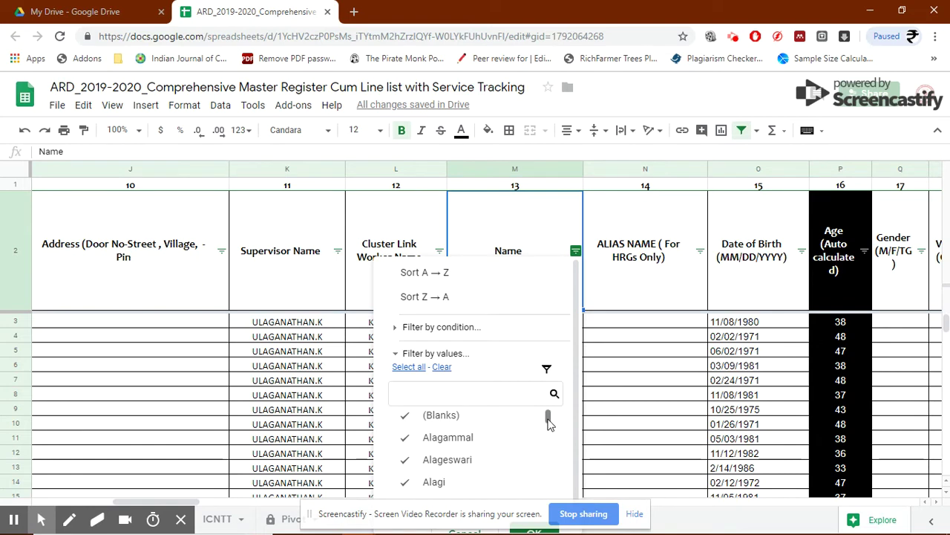
drag(549, 421, 548, 417)
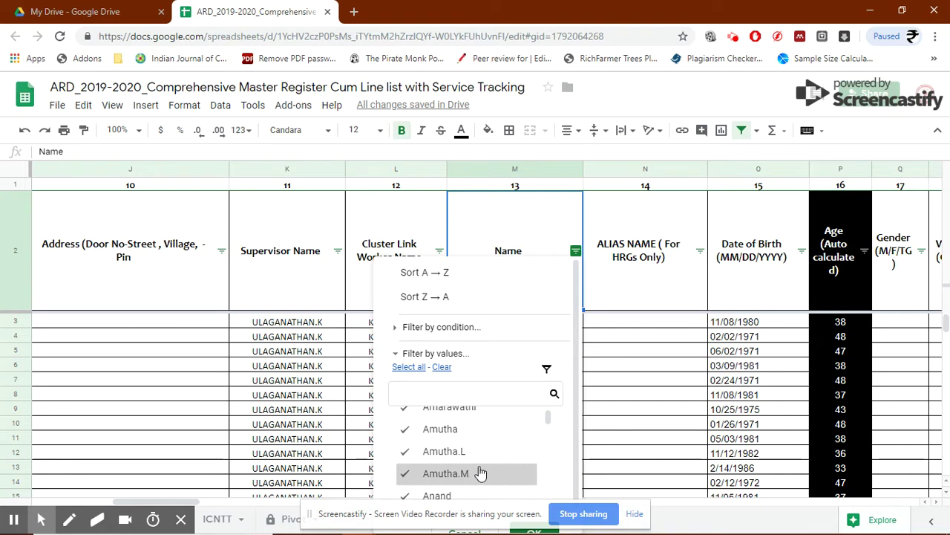
click(668, 351)
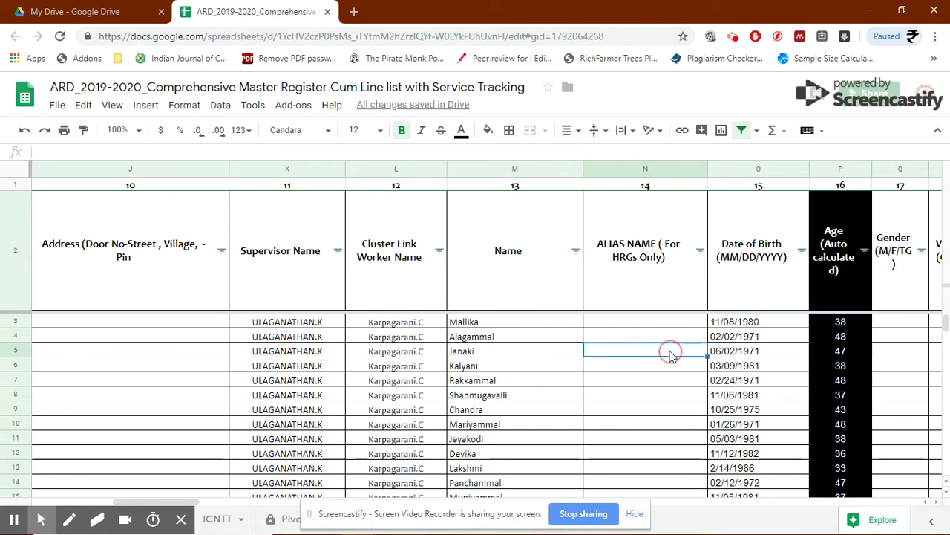
click(700, 252)
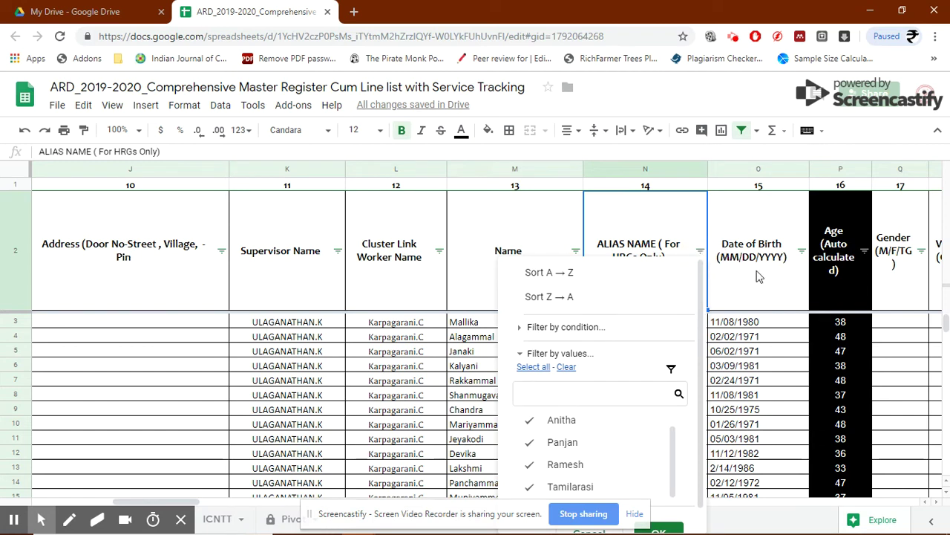
click(763, 292)
Go through the row 5 cells from Date of Birth across age, gender and visible ID marks to Category.
click(762, 354)
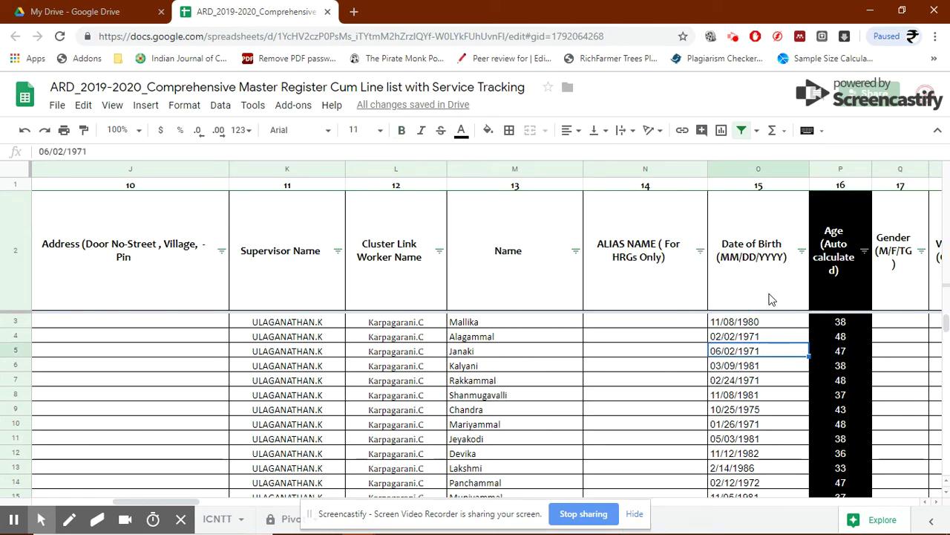
key(Right)
key(Right)
key(Right)
key(Right)
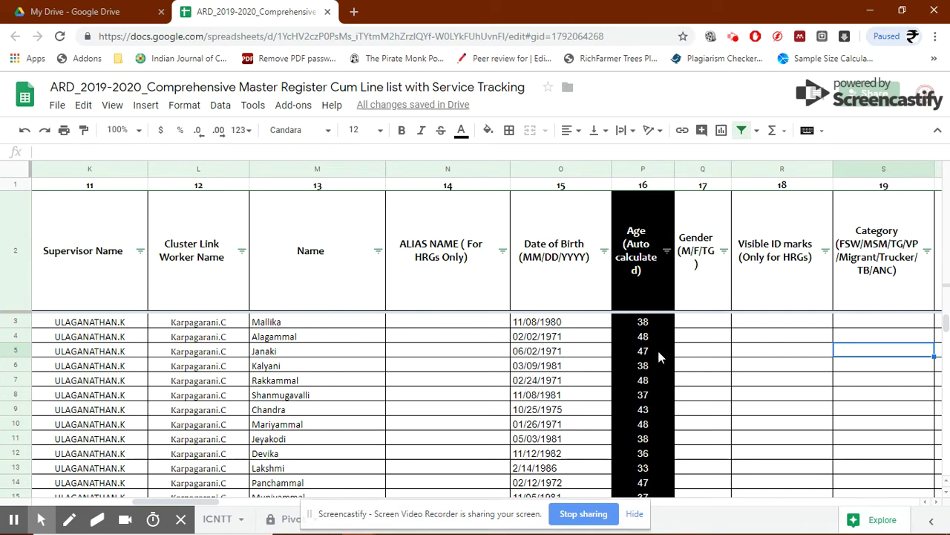
Check the row 7 Age, Gender and Visible ID marks cells, returning to the auto-calculated Age formula.
click(655, 379)
key(Right)
key(Right)
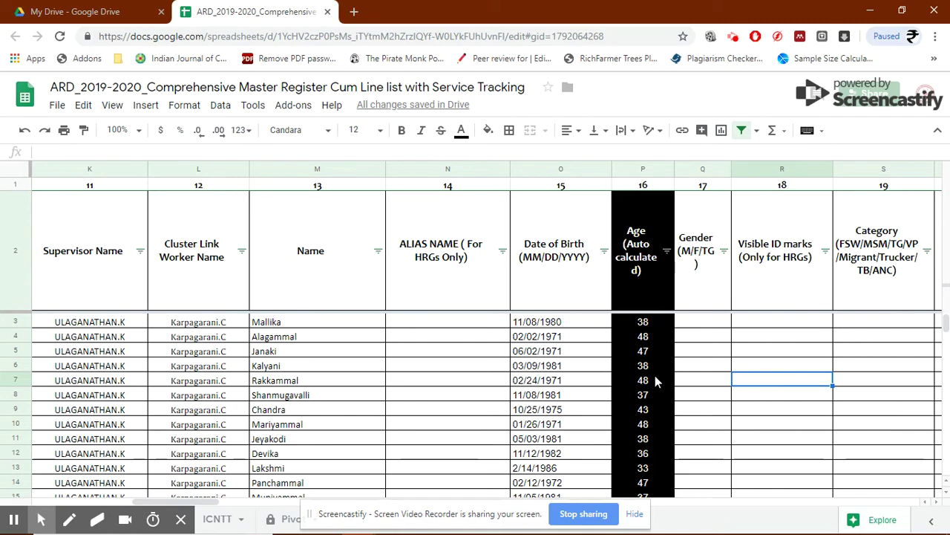
key(Left)
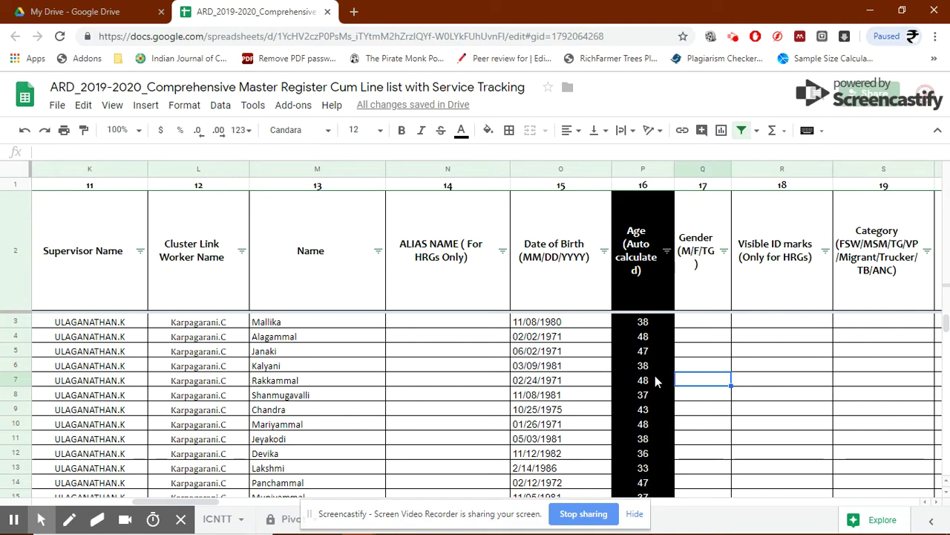
key(Left)
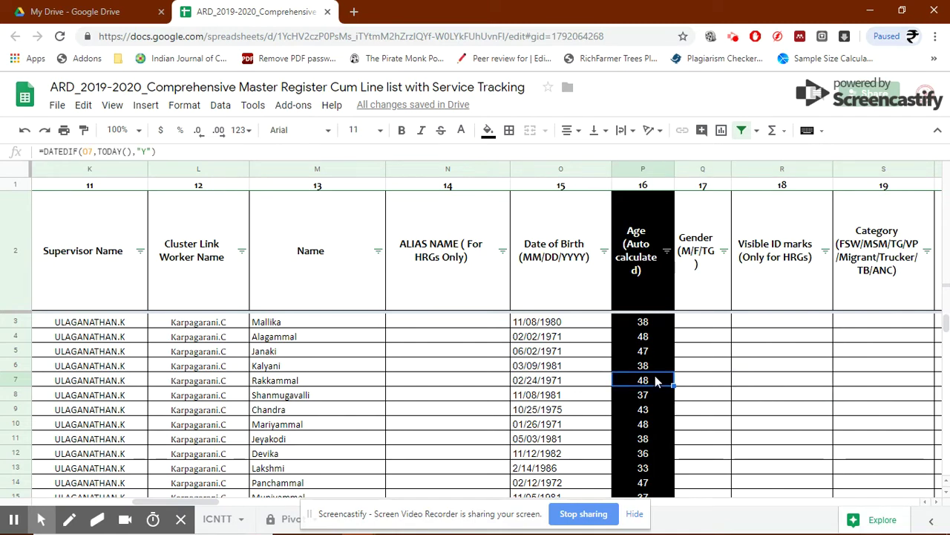
Go through row 7 from Gender to the auto-generated Month and Year of Registration cell.
key(Right)
key(Right)
key(Right)
key(Right)
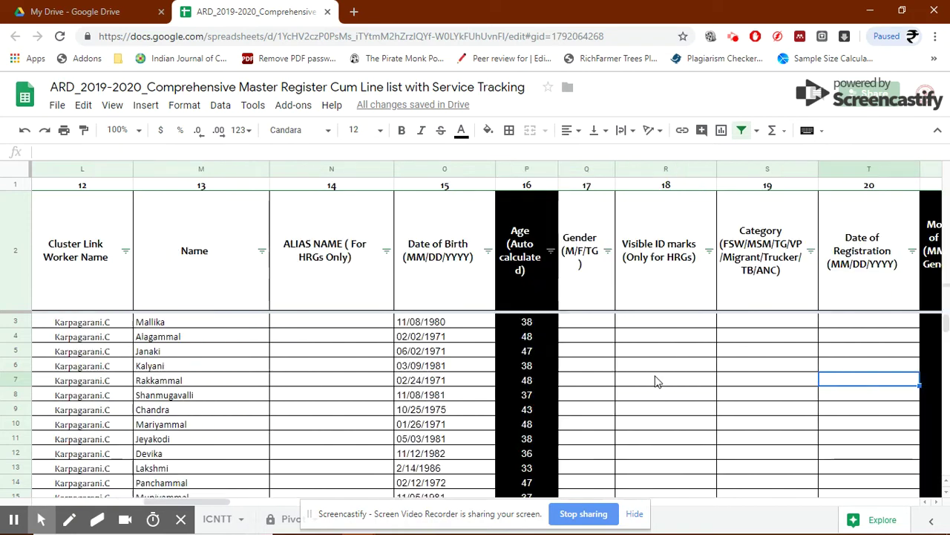
key(Right)
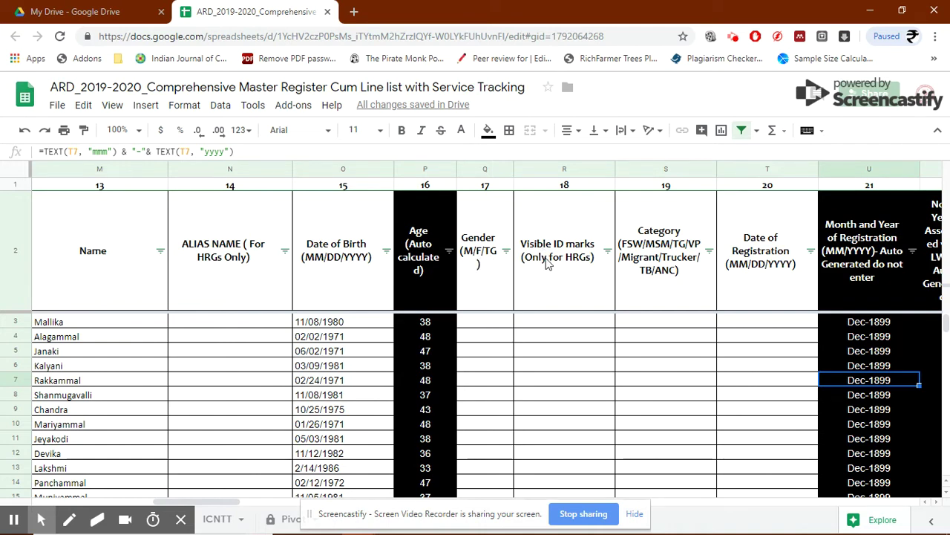
Examine the Visible ID marks column's header and its entry cells in rows 3 and 6.
click(572, 327)
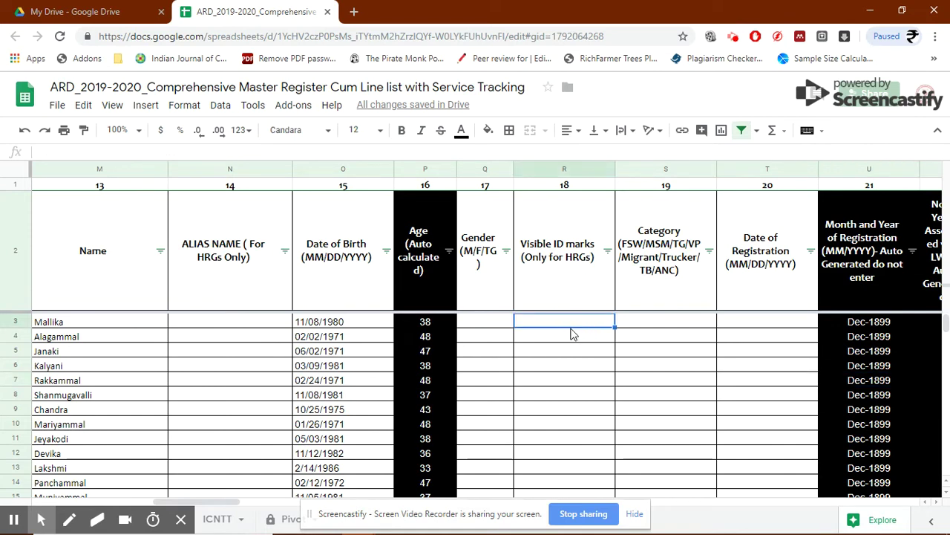
click(583, 283)
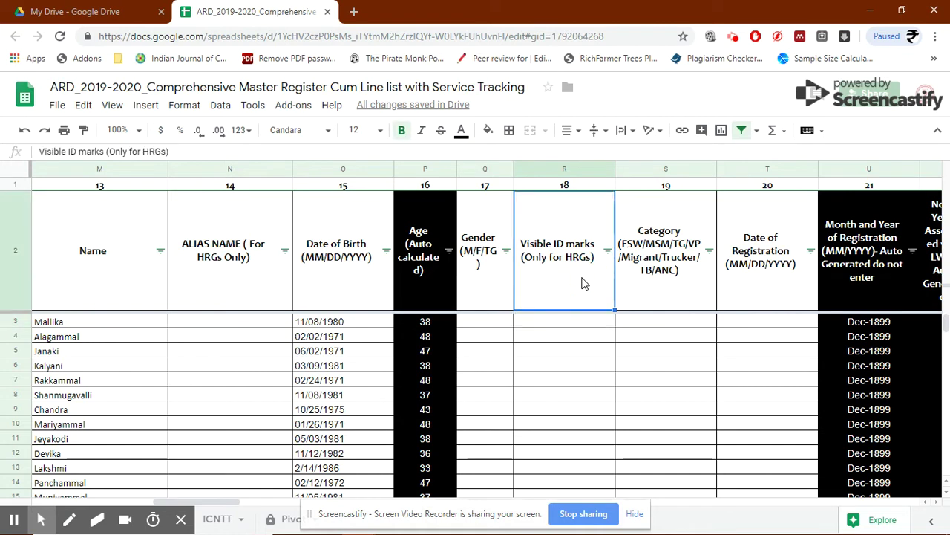
click(571, 369)
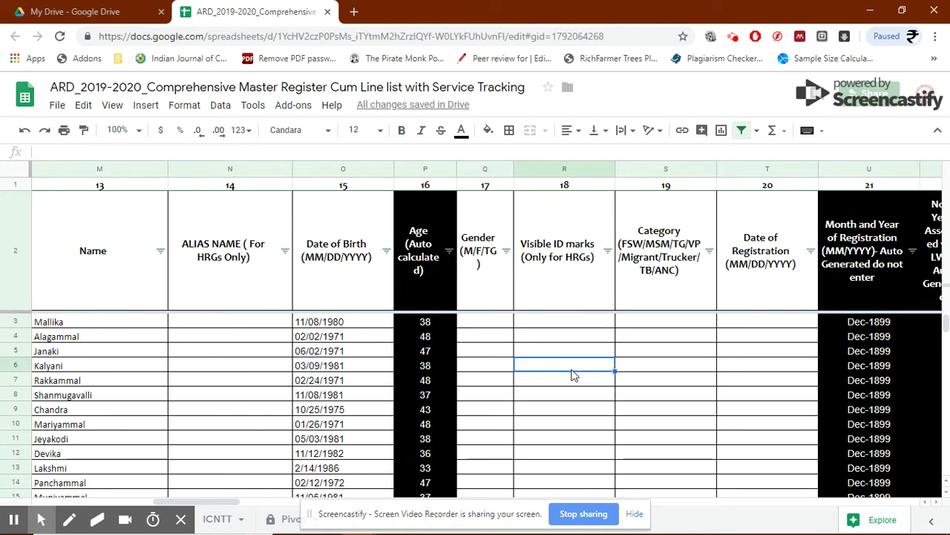
click(564, 324)
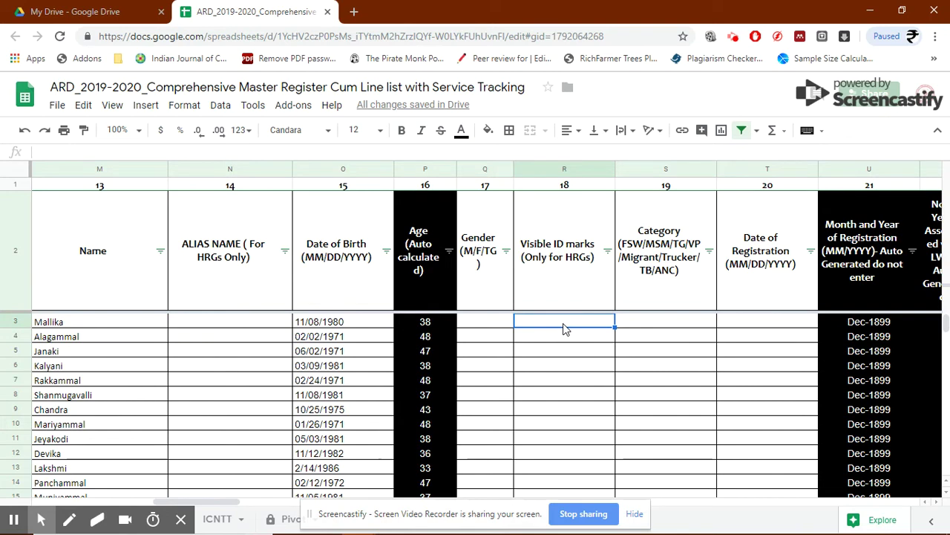
Go through row 3 from Category to the auto-generated No of Years Associated with LWS cell.
key(Tab)
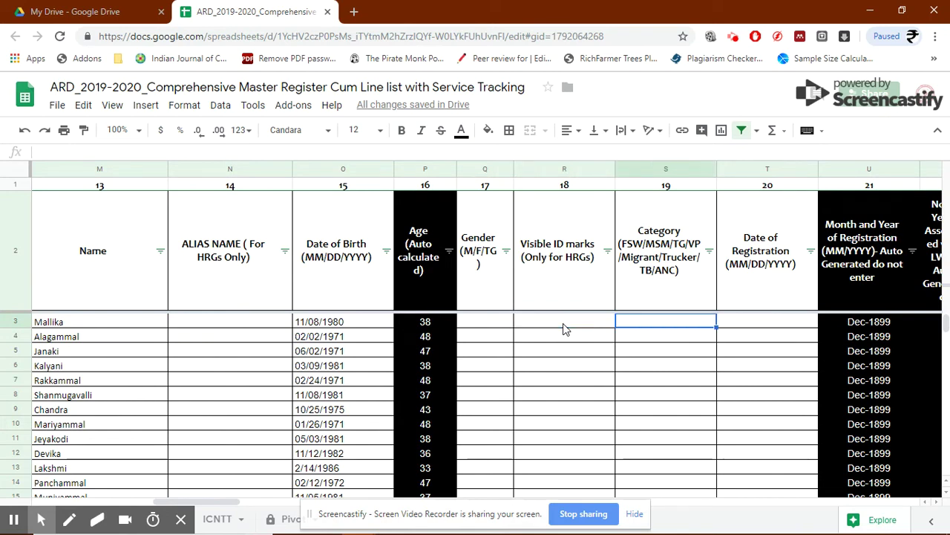
key(Tab)
key(Tab)
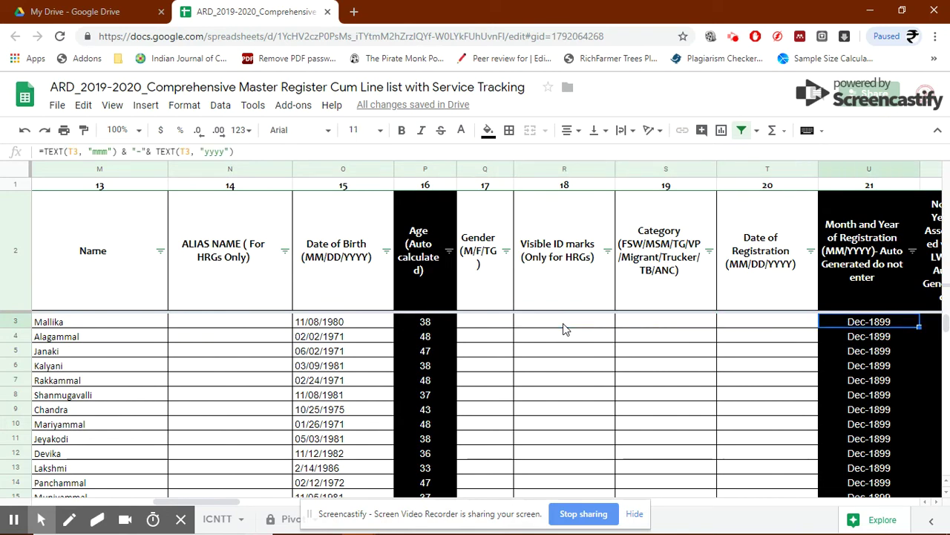
key(Tab)
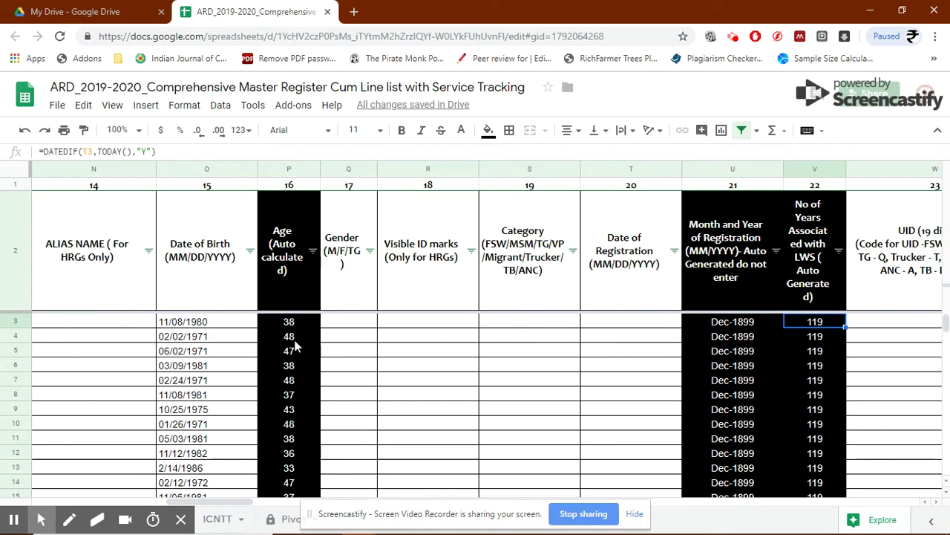
Revisit the row 3 cells for Category, Date of Registration and No of Years Associated with LWS.
click(510, 325)
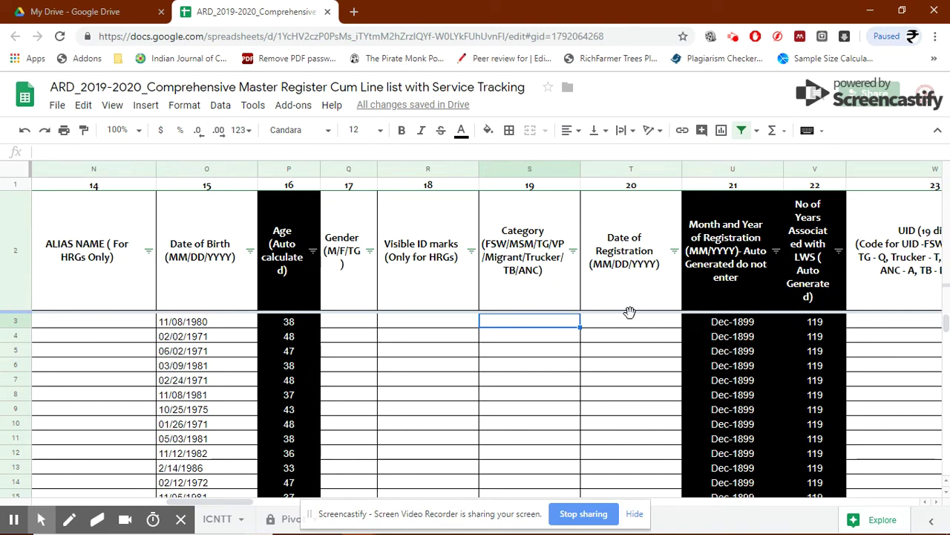
click(644, 326)
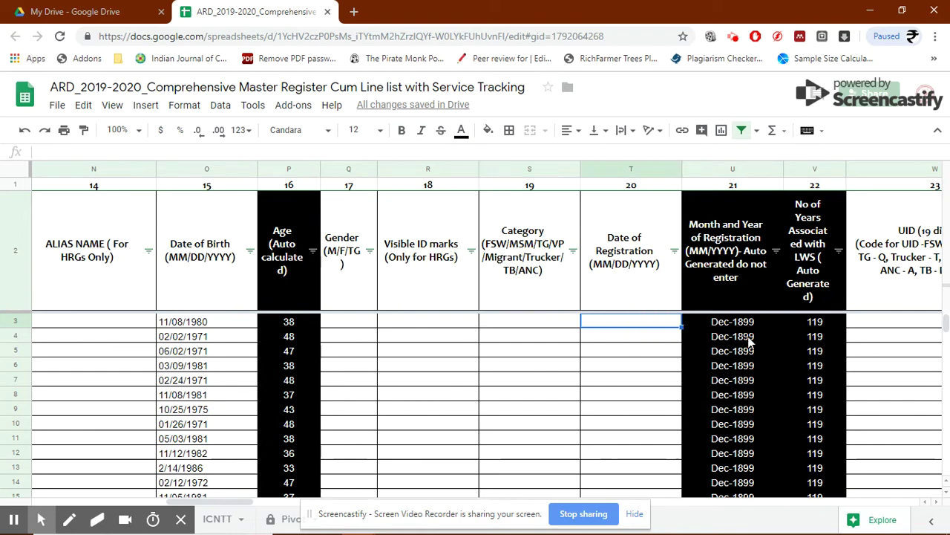
click(837, 326)
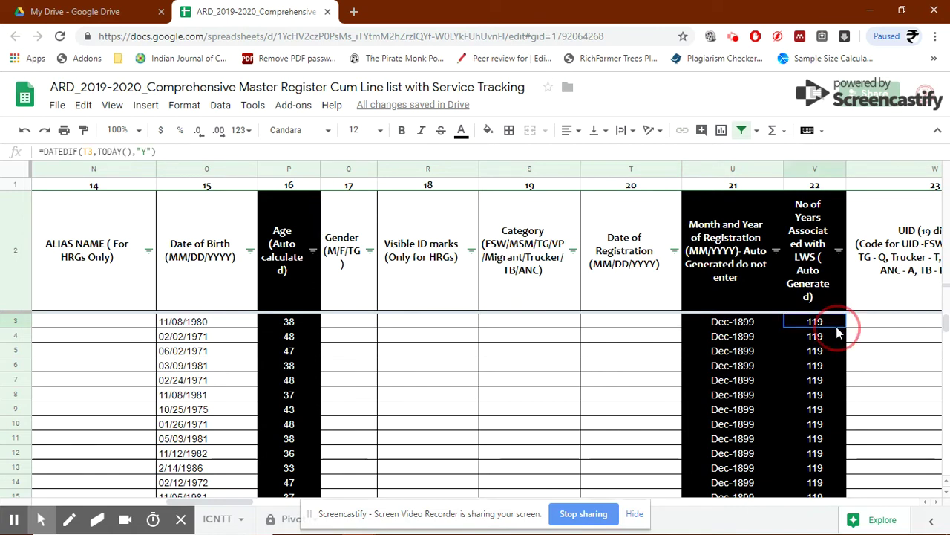
Examine the row 3 UID and Marital status cells against their header codes and options.
key(Right)
key(Right)
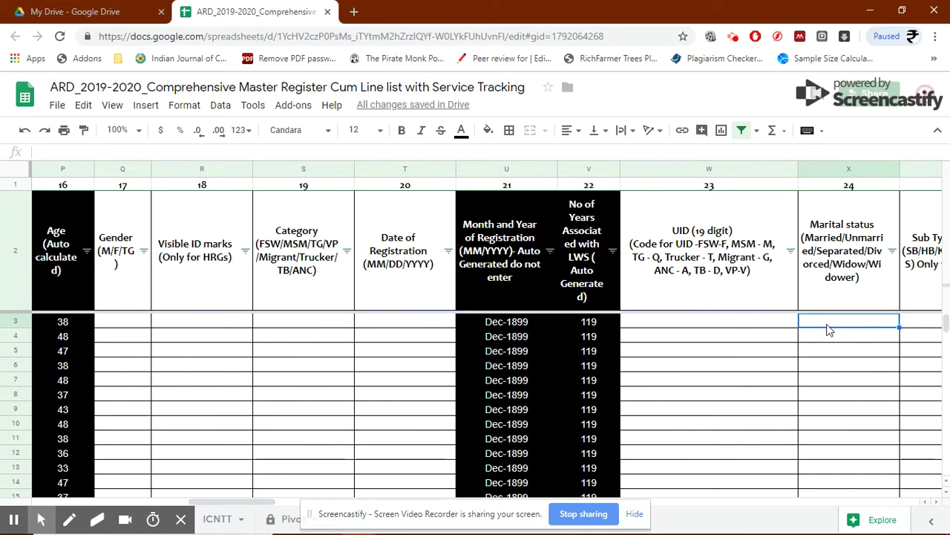
click(755, 327)
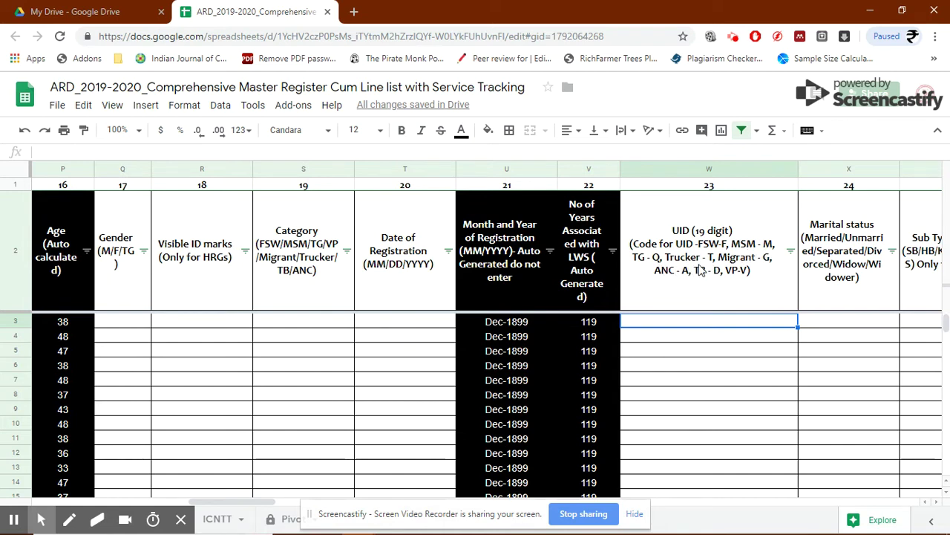
click(843, 325)
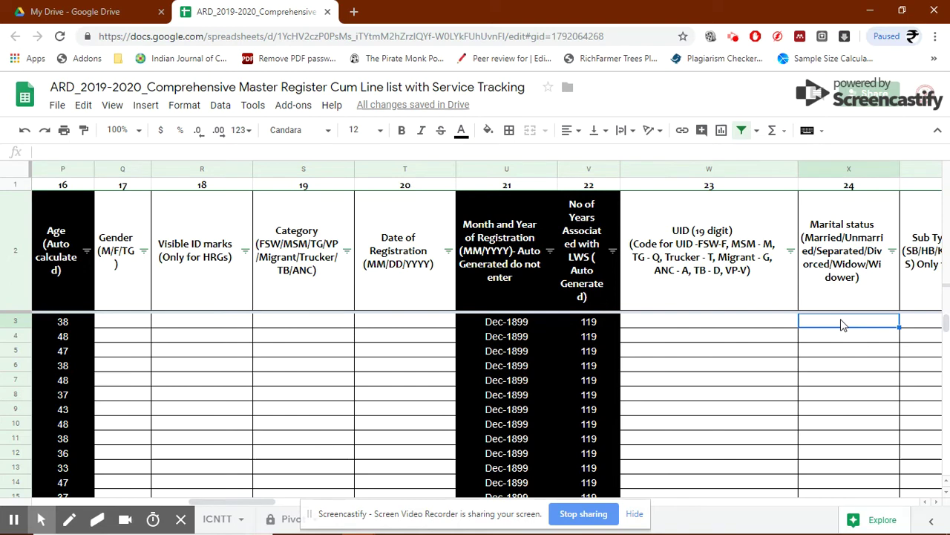
click(756, 329)
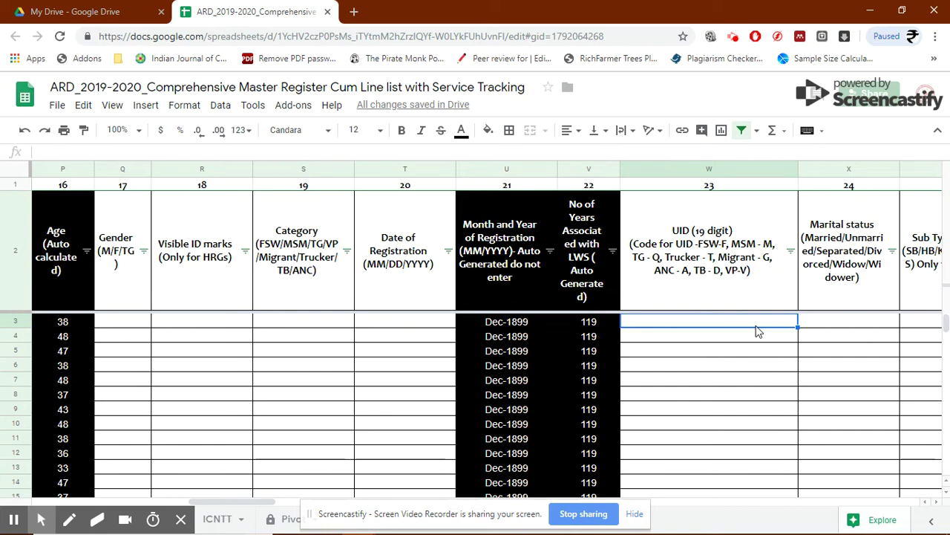
Review the Marital status, Sub Typology and Spouse Name columns in row 3, returning to Marital status.
key(Right)
key(Right)
key(Right)
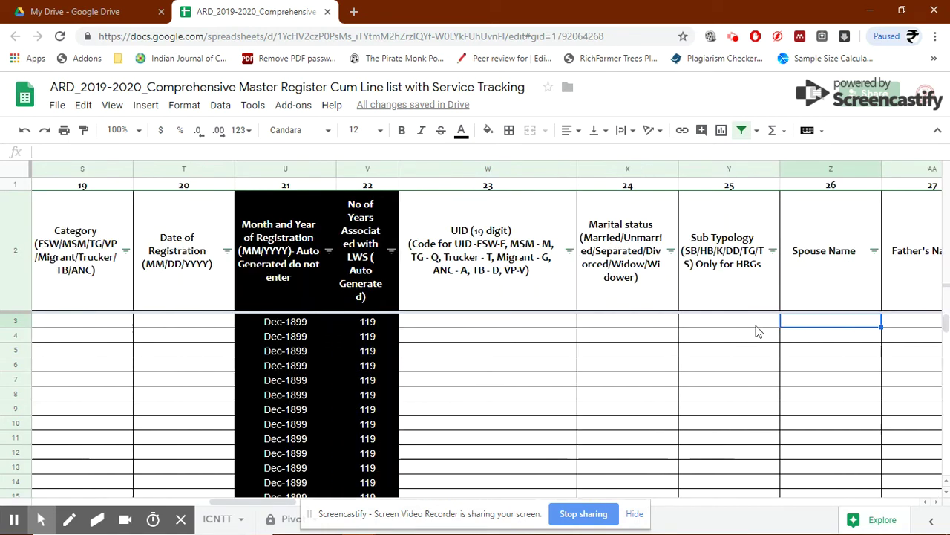
key(Left)
key(Left)
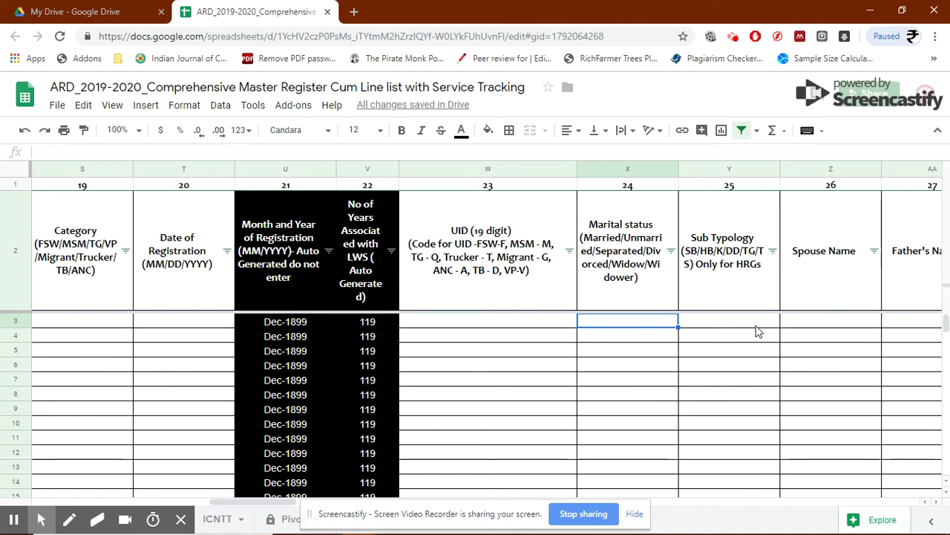
key(Right)
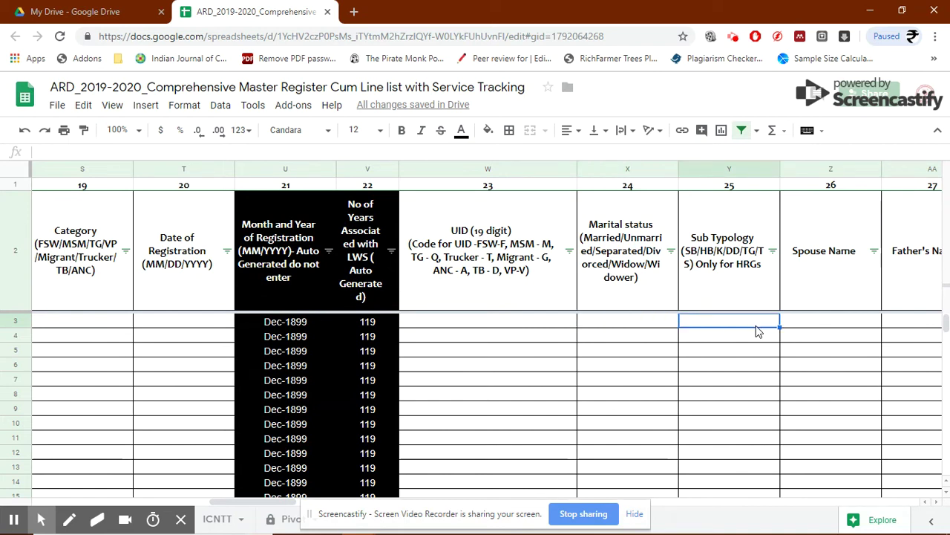
click(649, 329)
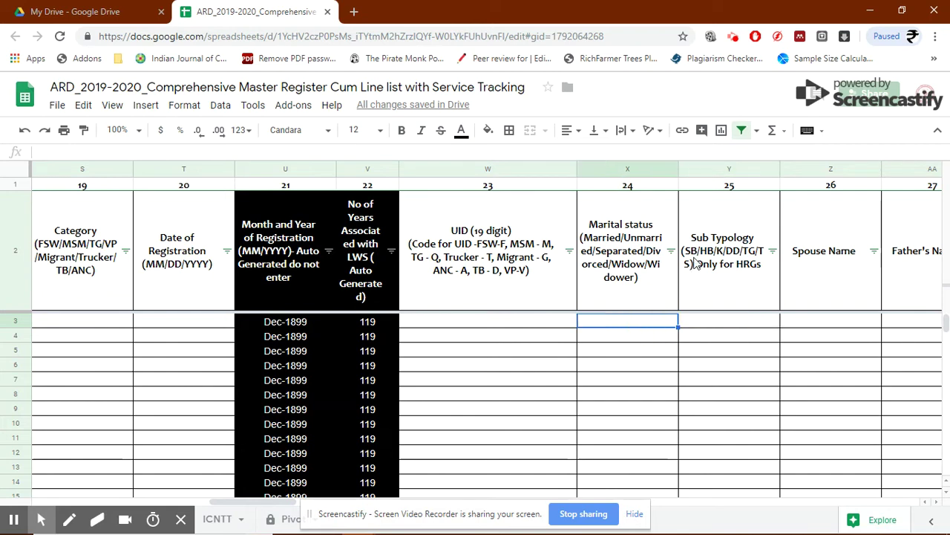
Look over the row 3 cells from Sub Typology to Mother's Name, returning to Sub Typology.
click(744, 332)
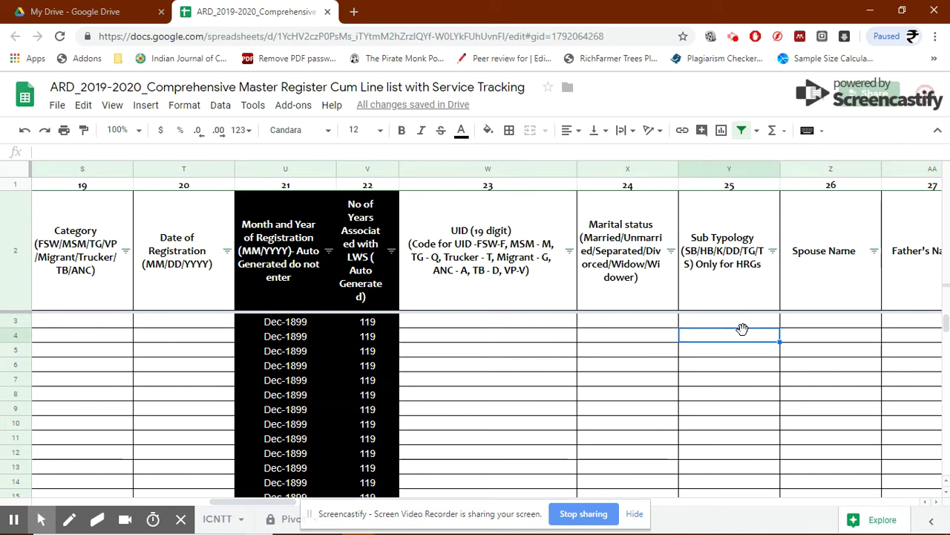
key(Up)
key(Right)
key(Right)
key(Right)
key(Left)
key(Left)
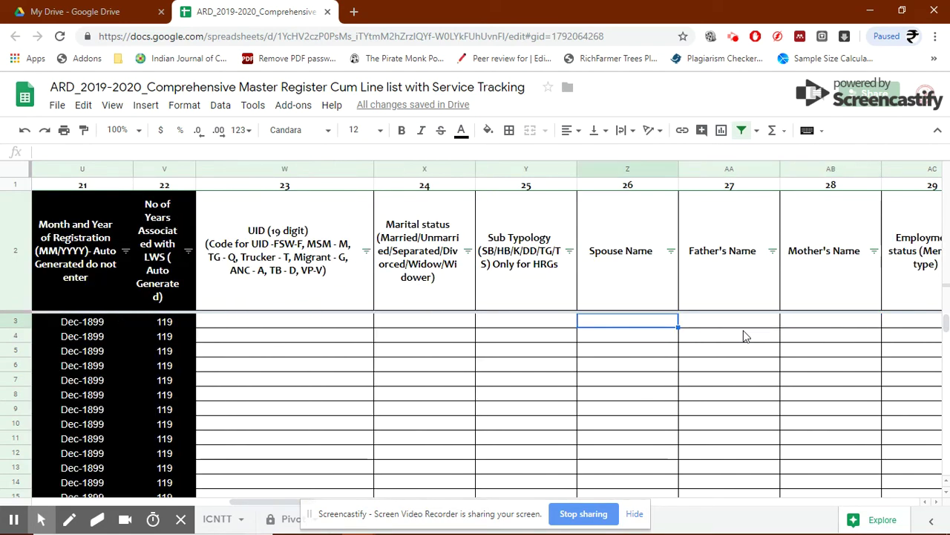
key(Left)
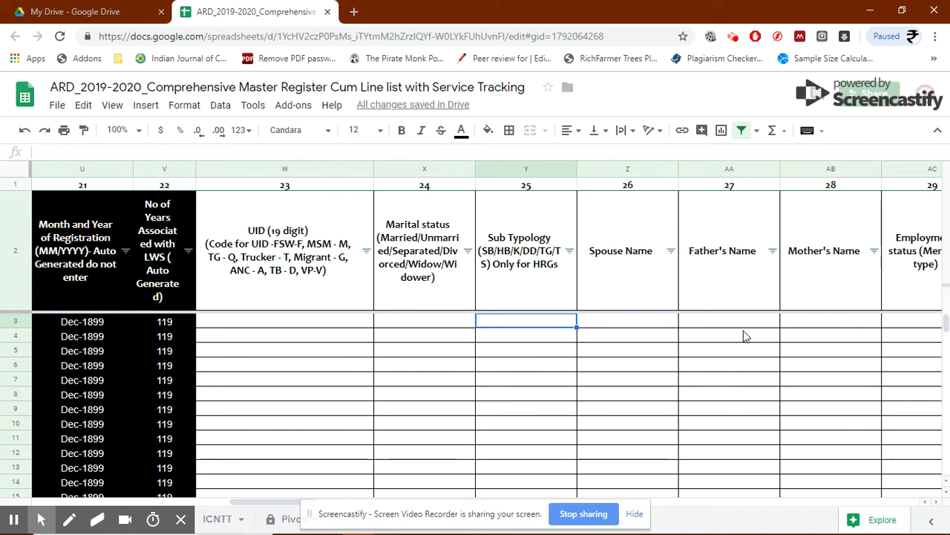
Review the row 3 cells from Spouse Name through Employment status, Education and the drop-out columns to Reasons for drop out.
key(Right)
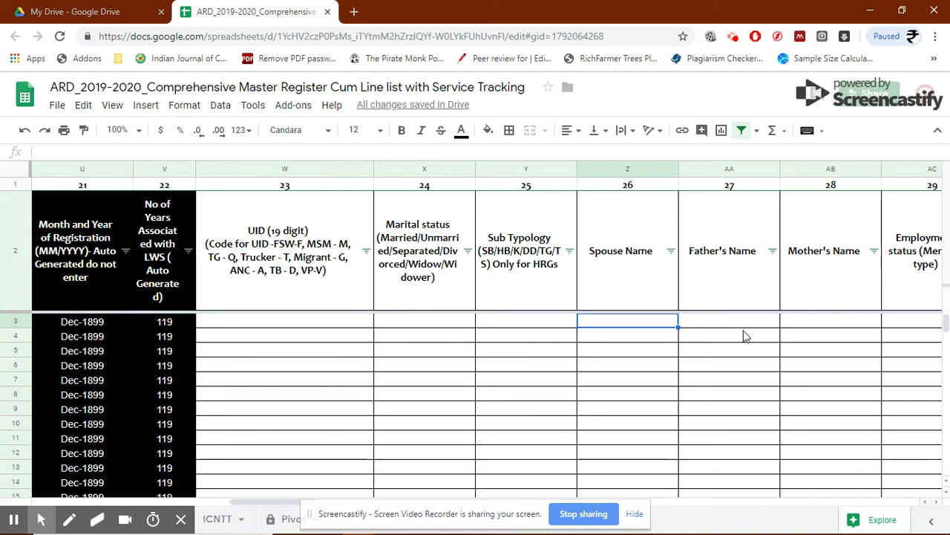
key(Right)
key(Right)
key(Right)
key(Right)
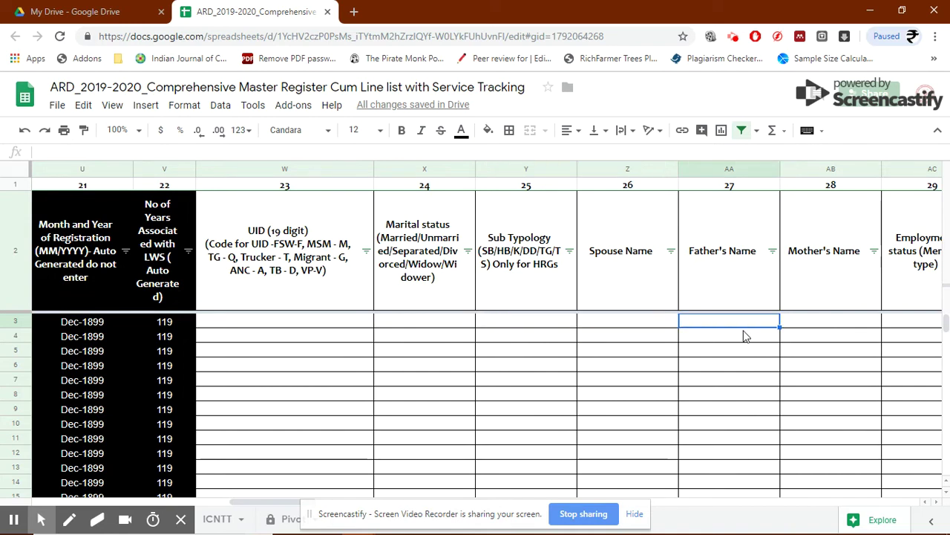
key(Right)
key(Right)
key(Right)
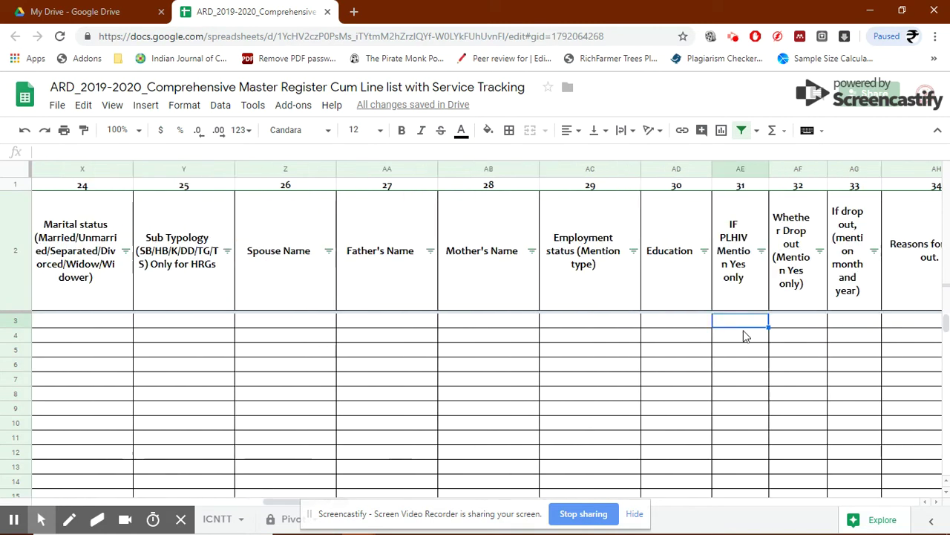
key(Right)
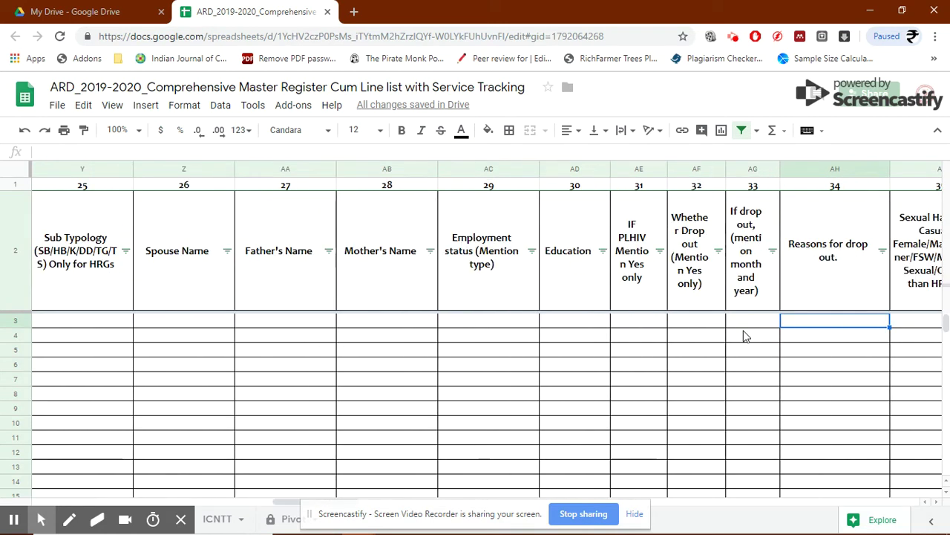
Examine the row 3 PLHIV and drop-out cells, including drop-out month and year and reasons, against their headers.
click(645, 322)
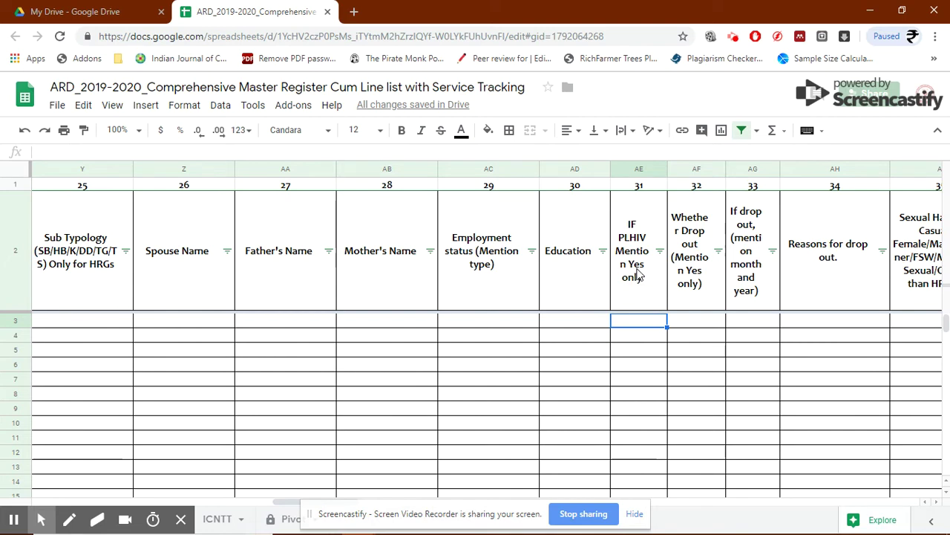
click(692, 324)
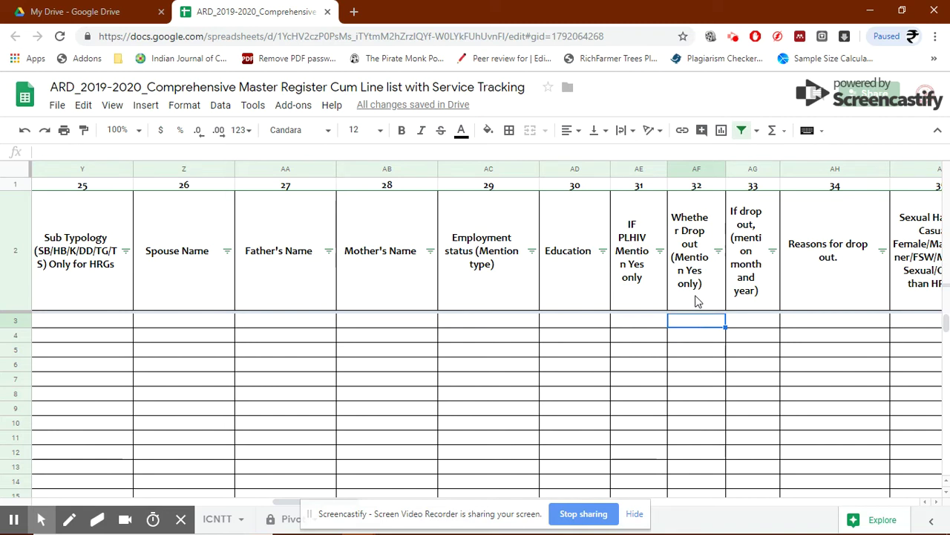
key(Tab)
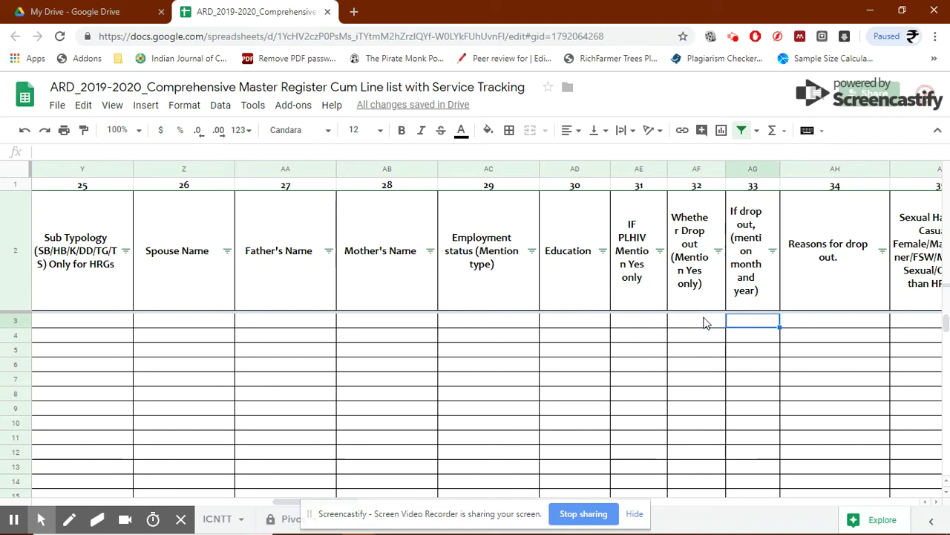
key(Tab)
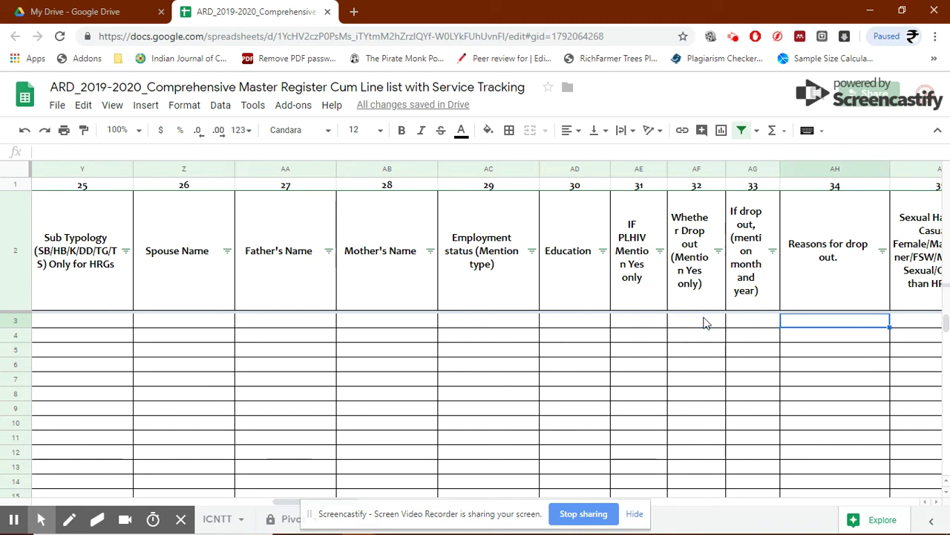
Revisit the row 3 drop-out month and year and Reasons for drop out cells, then continue towards Sexual Habits.
key(shift+Tab)
key(Tab)
key(Tab)
key(shift+Tab)
key(shift+Tab)
key(Tab)
key(Tab)
key(Tab)
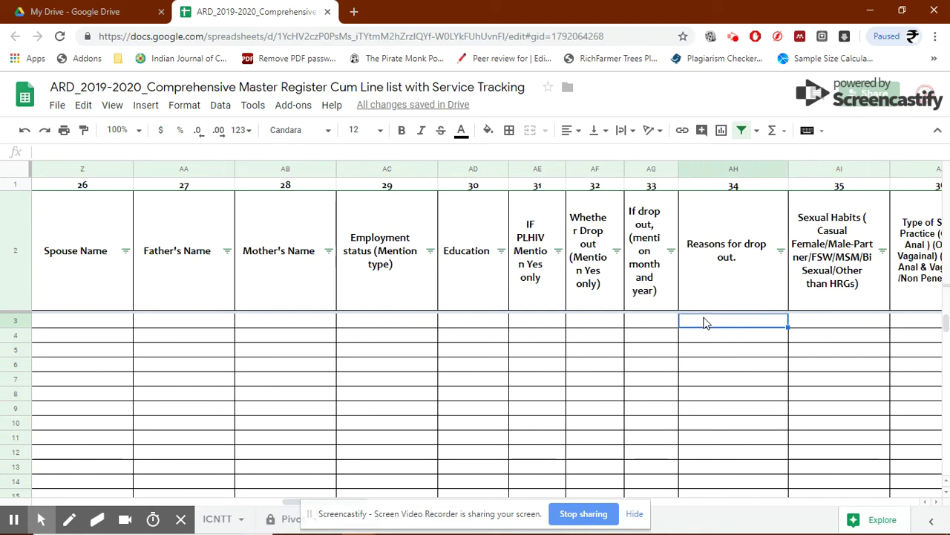
Check the row 3 Sexual Habits, Type of Sexual Practice and Condom Requirement per month cells against their header options.
key(Tab)
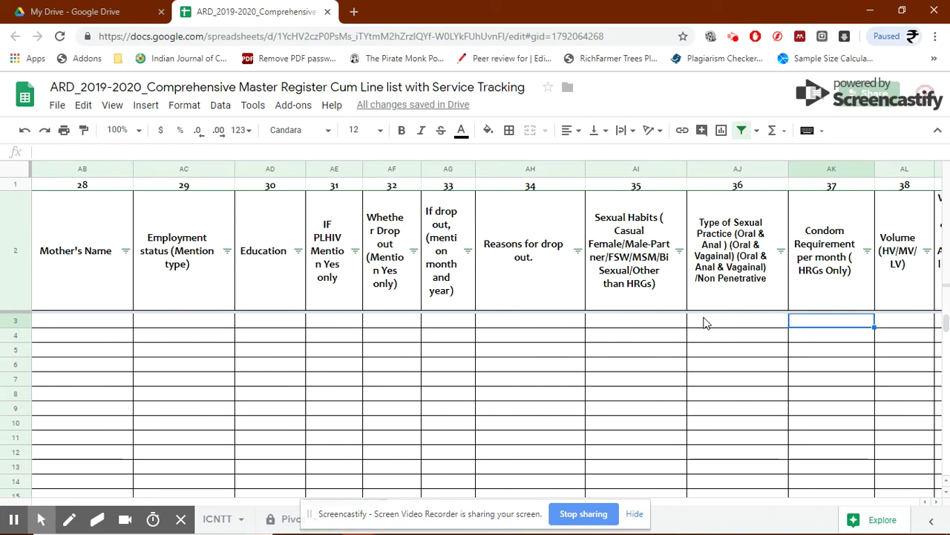
key(shift+Tab)
key(shift+Tab)
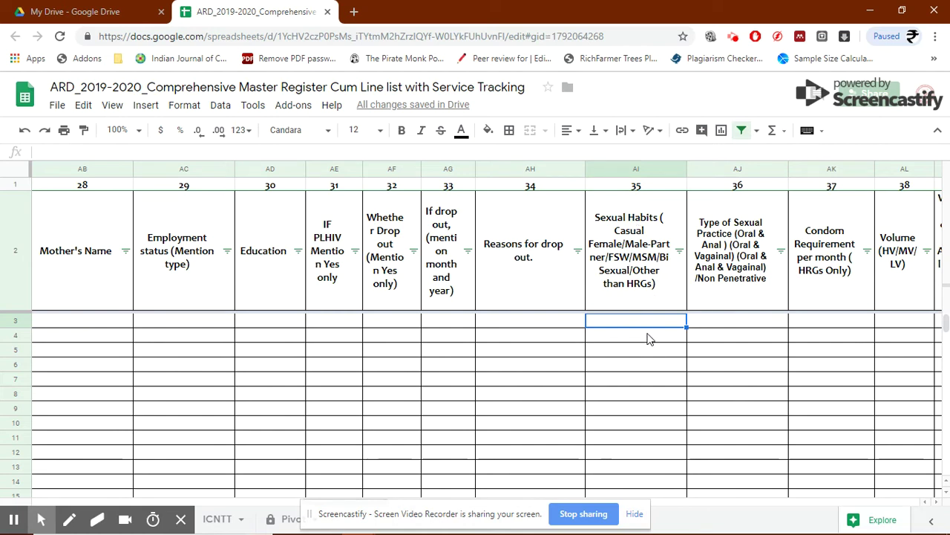
key(Tab)
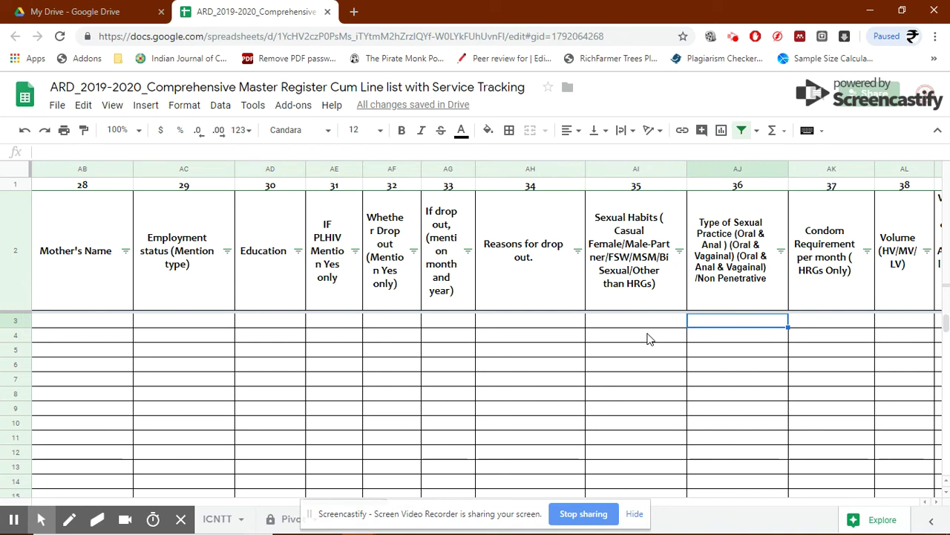
key(Tab)
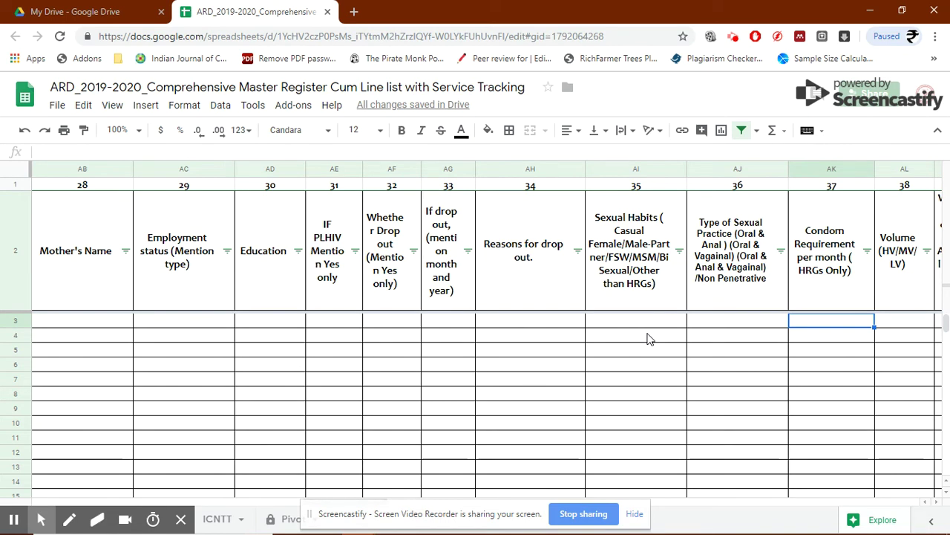
Look over the row 3 cells from Volume and alcohol consumption to the centre name for Syphilis 2.
key(Right)
key(Right)
key(Right)
key(Right)
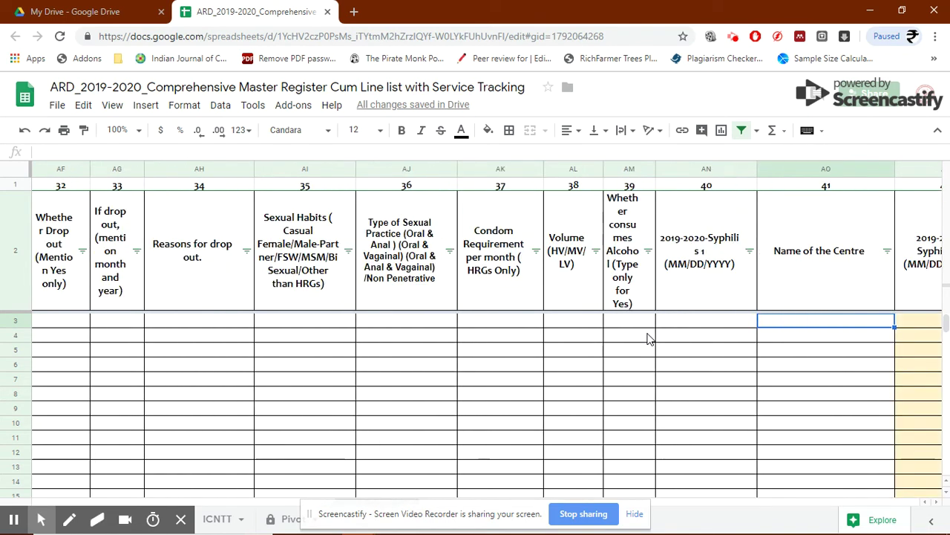
key(Right)
key(Right)
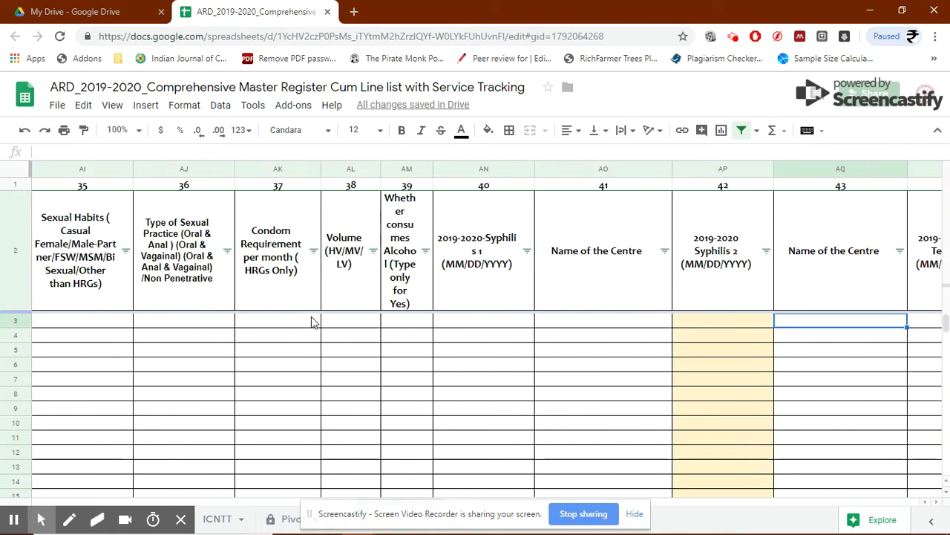
Return to Condom Requirement per month in row 3 and review Volume, alcohol consumption and the Syphilis 1 date.
click(259, 324)
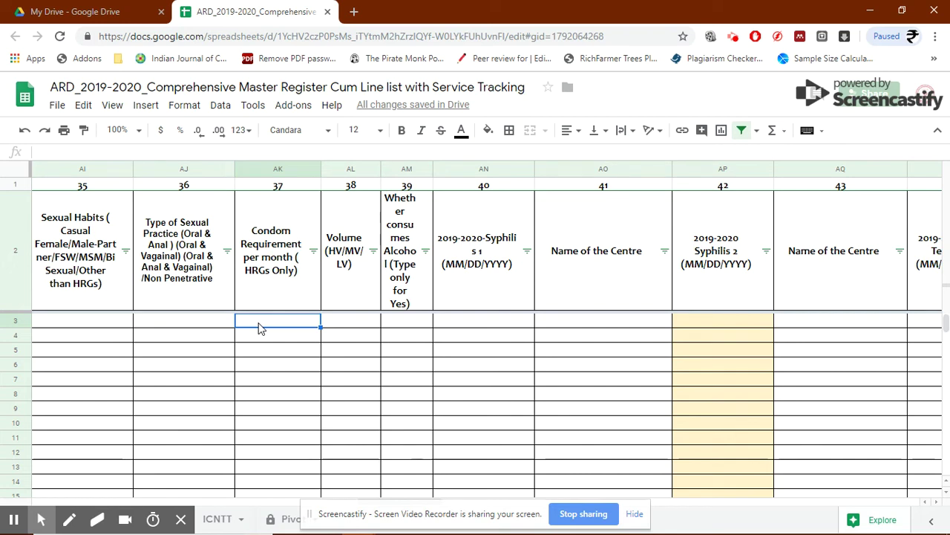
key(Right)
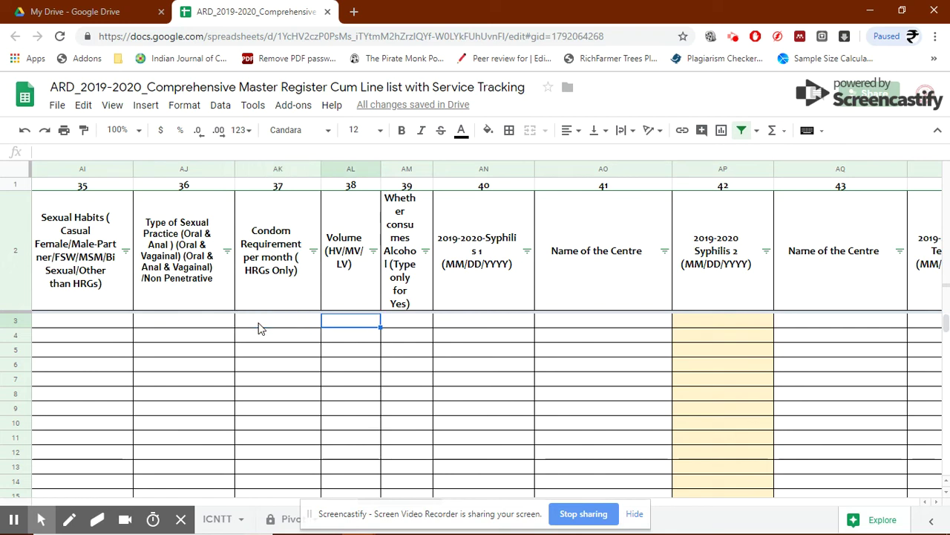
key(Right)
key(Right)
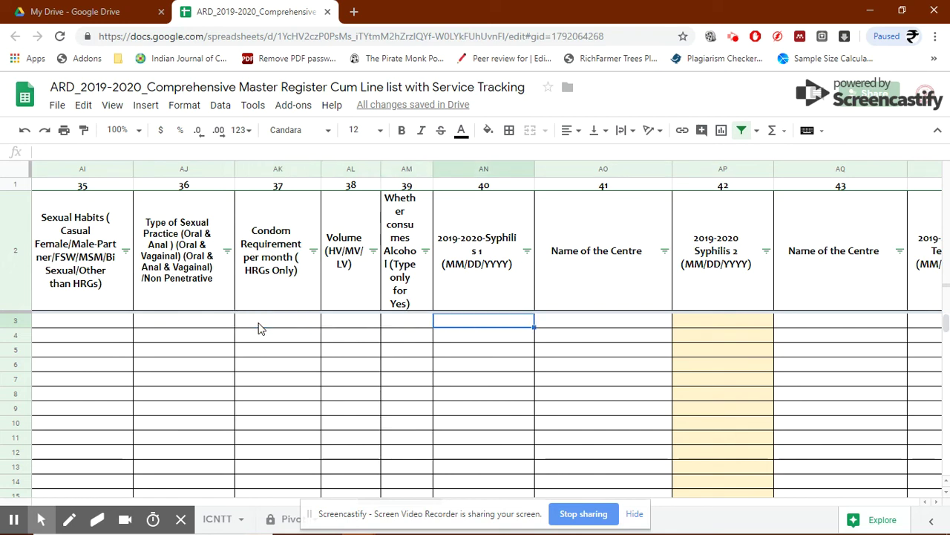
Compare the row 3 alcohol consumption cell with the neighbouring Volume and Syphilis 1 cells, ending on Syphilis 1.
key(Left)
key(Right)
key(Right)
key(Left)
key(Left)
key(Left)
key(Right)
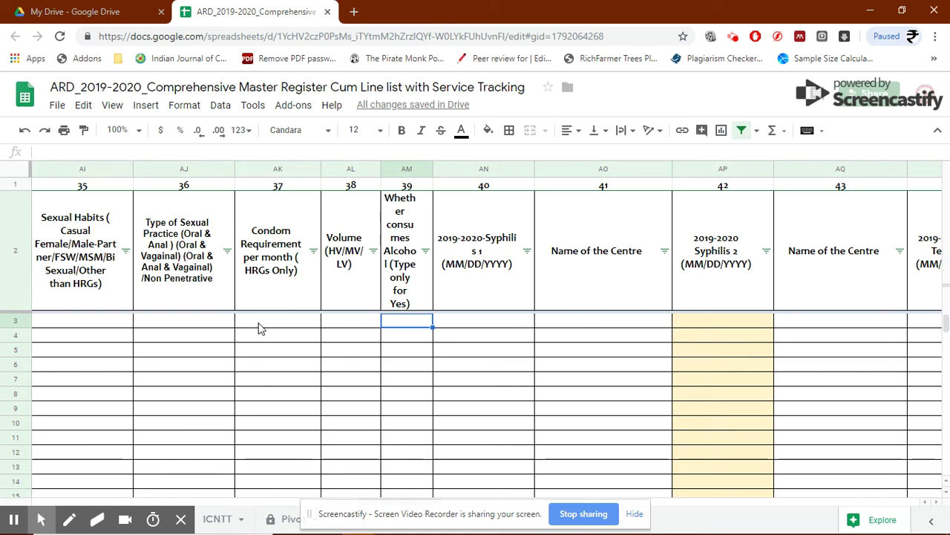
key(Right)
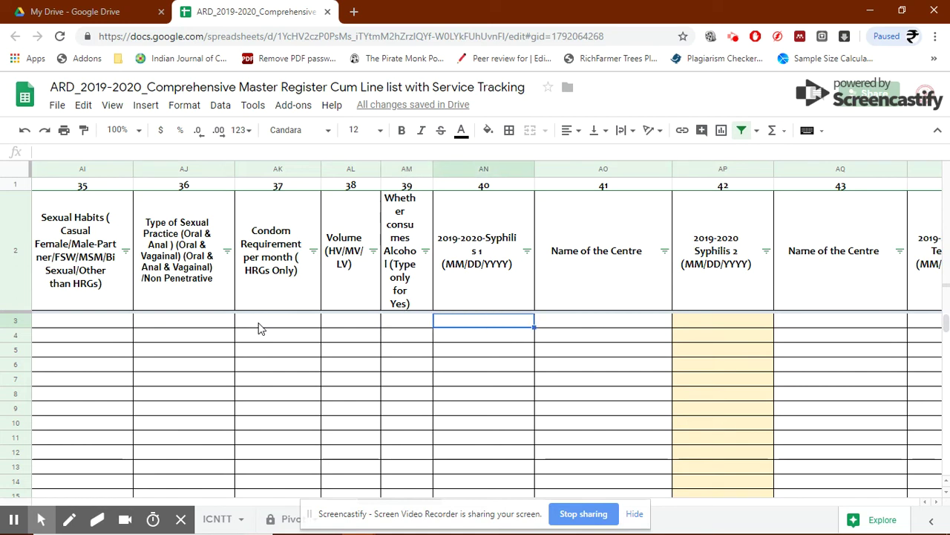
Review row 3 from the Syphilis 1 centre name through Syphilis 2 and HIV Testing-1 to the auto-generated HIV Test 1 month.
key(Right)
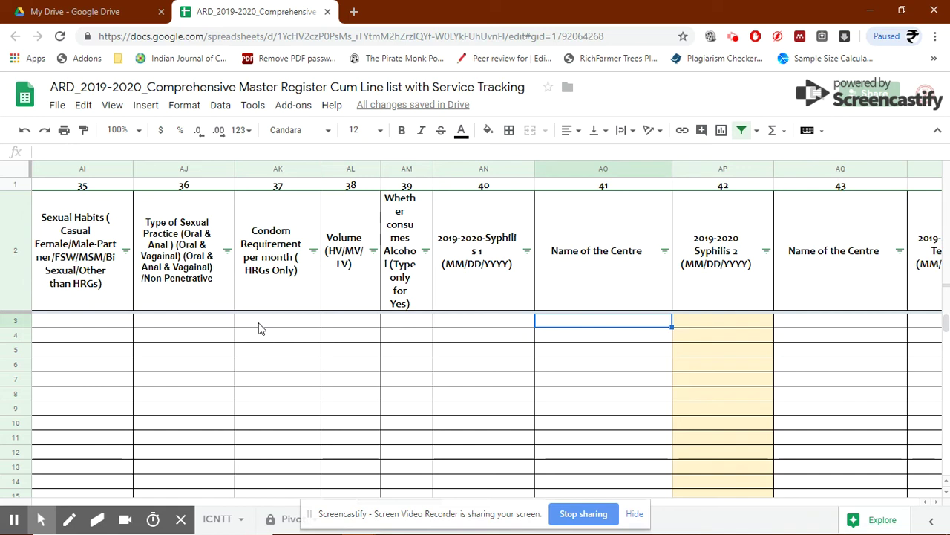
key(Right)
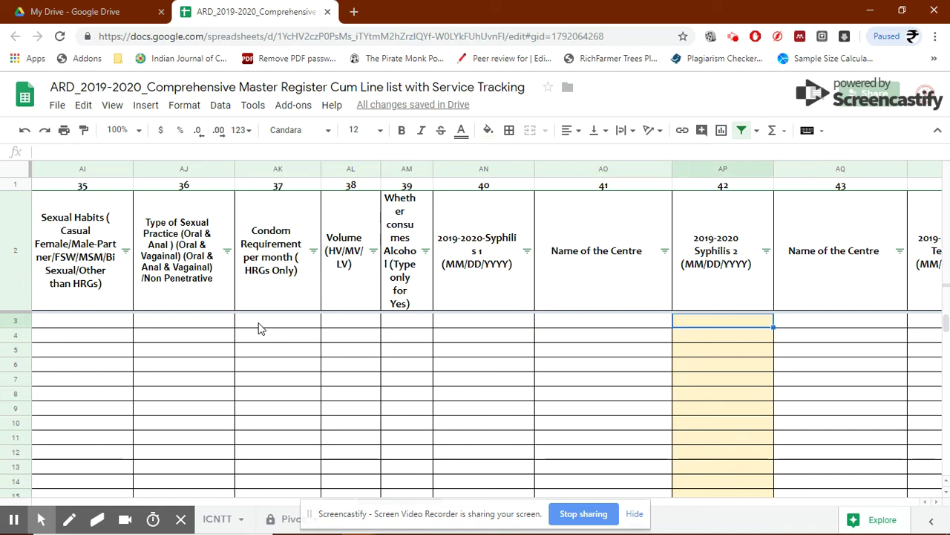
key(Right)
key(Right)
key(Right)
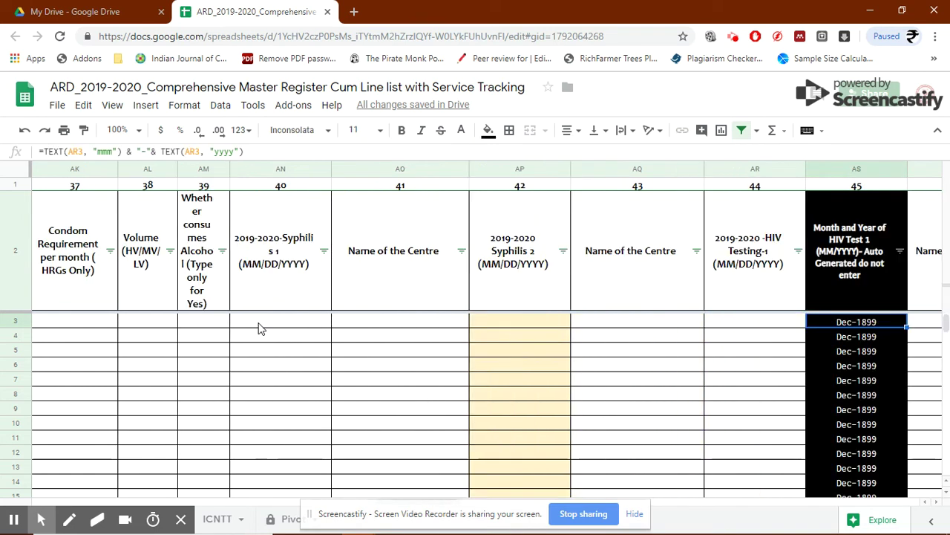
Go back to the Syphilis 1 centre name in row 3 and recheck the columns up to the HIV Testing-1 centre name.
key(Left)
key(Left)
key(Left)
key(Left)
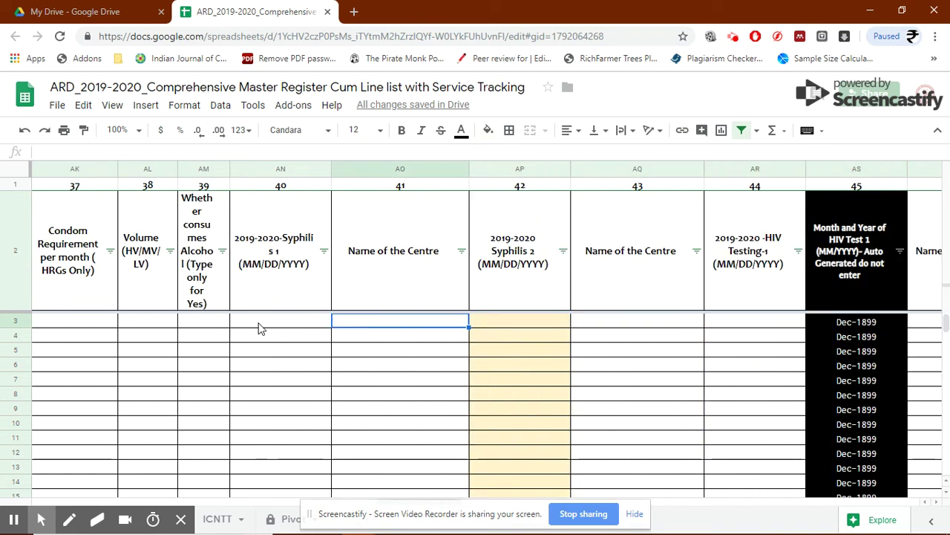
key(Right)
key(Right)
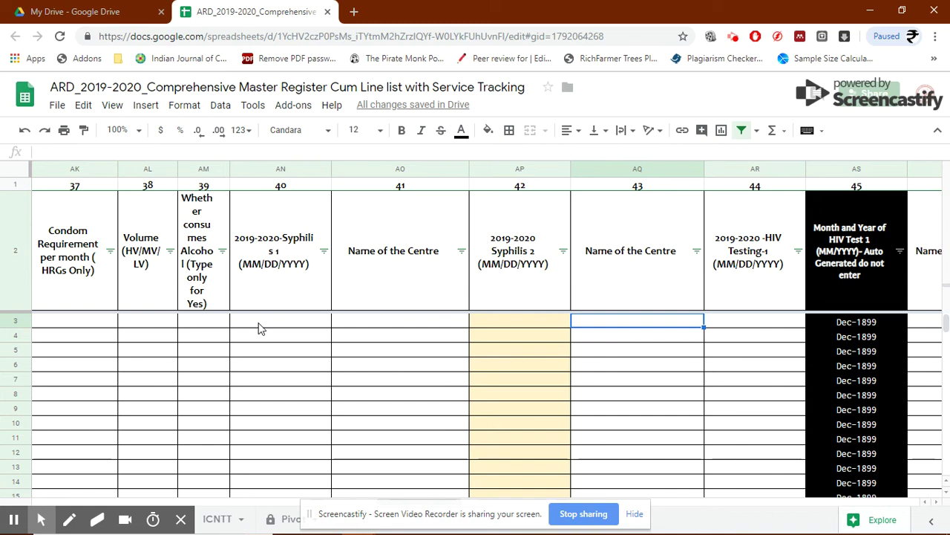
key(Right)
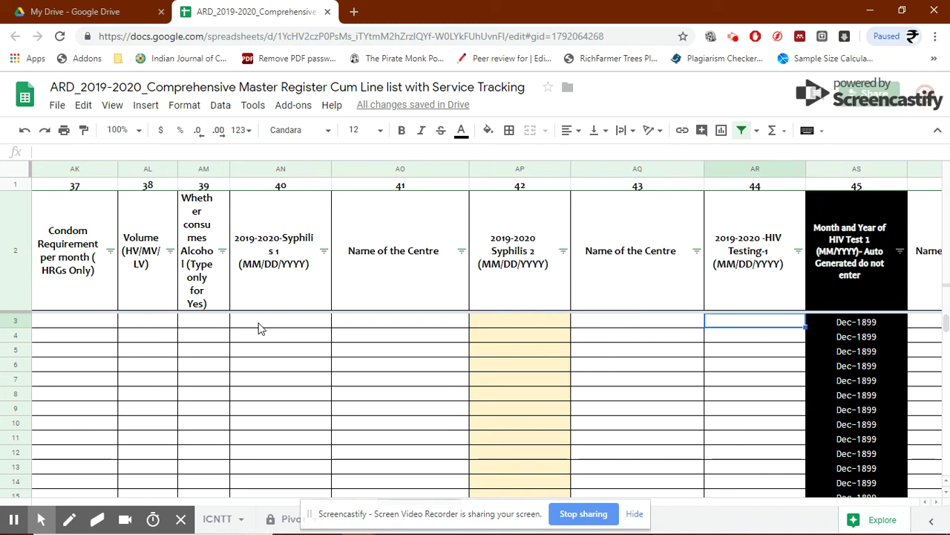
key(Right)
key(Right)
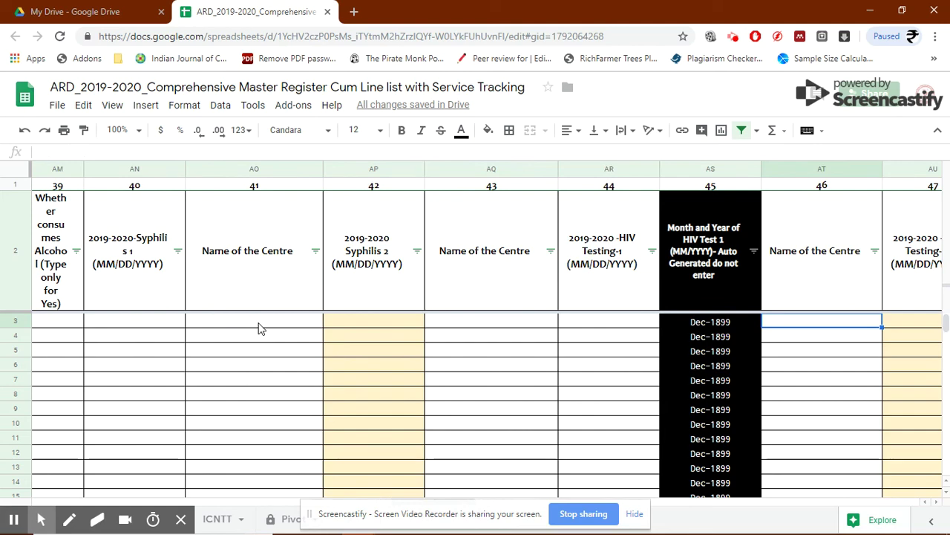
Look through the row 3 HIV Testing-2 and STI Clinic Visit-1 columns up to the STI Clinic Visit-2 date.
key(Right)
key(Right)
key(Right)
key(Right)
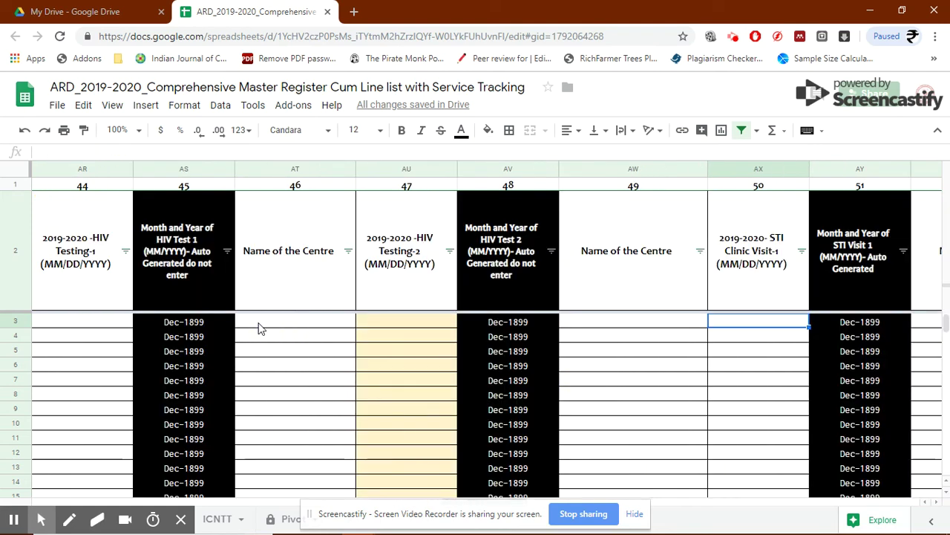
key(Right)
key(Right)
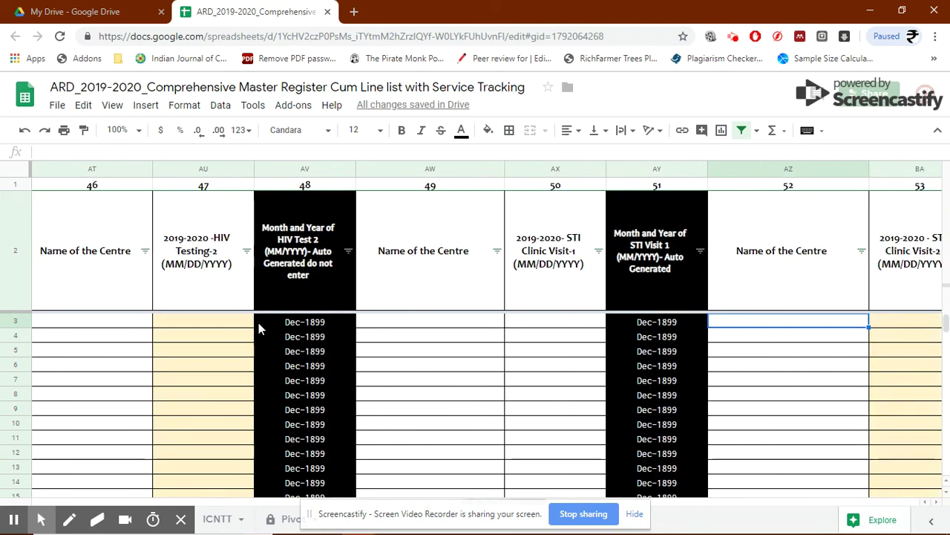
key(Right)
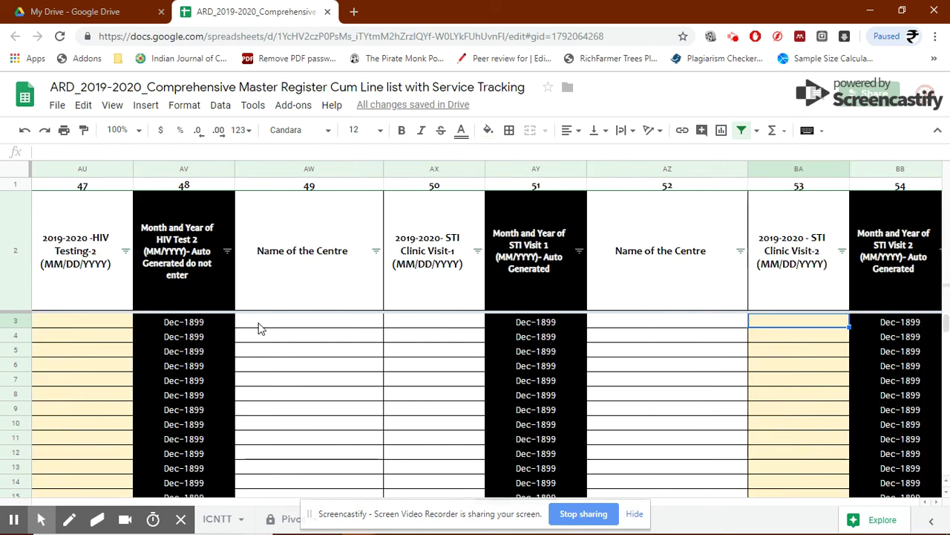
Examine the centre name for STI Clinic Visit-1 alongside the STI Clinic Visit-2 date in row 3.
key(Right)
key(Right)
click(459, 327)
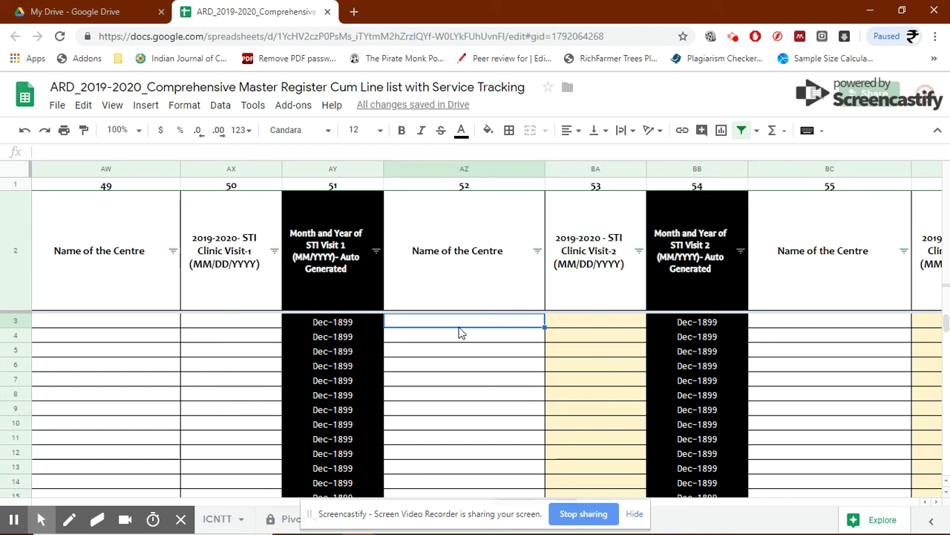
key(Right)
key(Left)
key(Right)
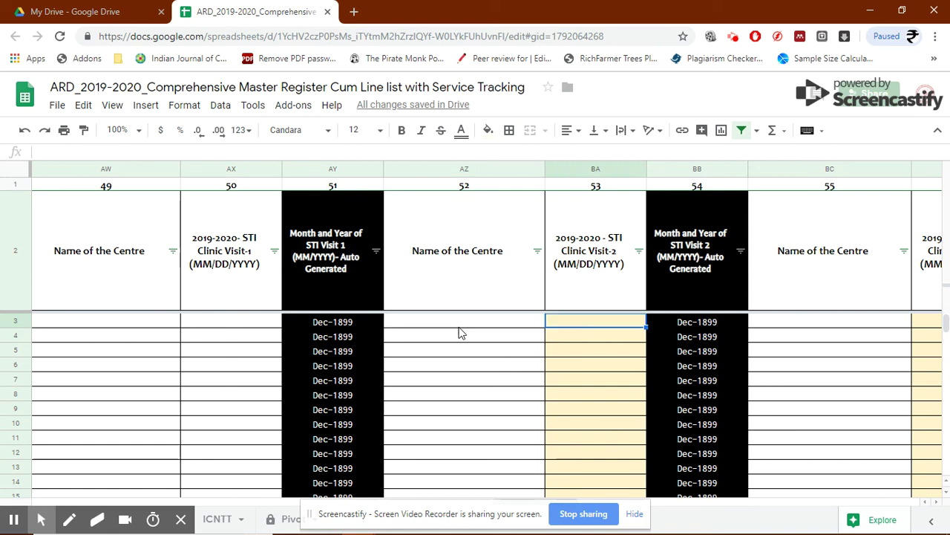
Review row 3 from the auto-generated STI Visit 2 month to the auto-generated STI Visit 3 month.
key(Right)
key(Right)
key(Right)
key(Right)
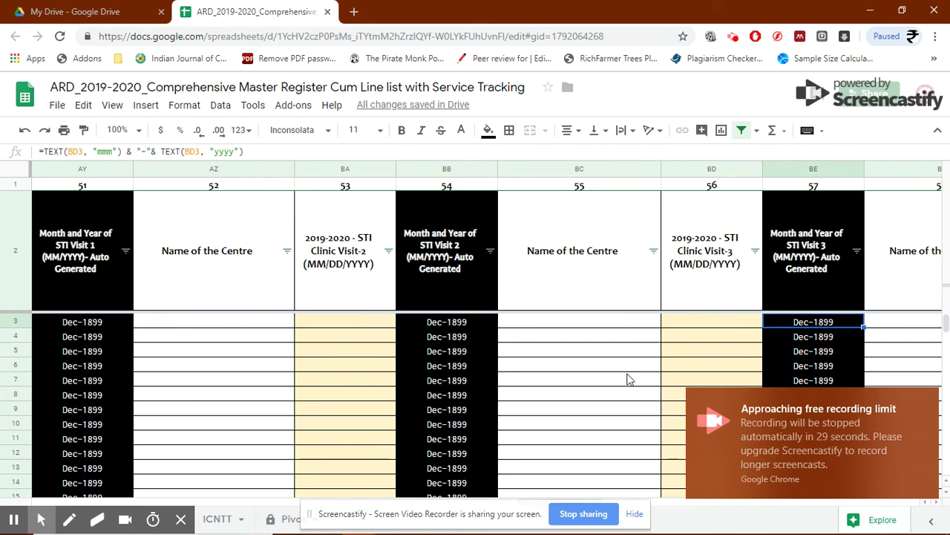
Look over the row 3 STI Clinic Visit-4 and PT columns up to Type of Reactive.
key(Right)
key(Right)
key(Right)
key(Right)
key(Right)
key(Right)
key(Right)
key(Right)
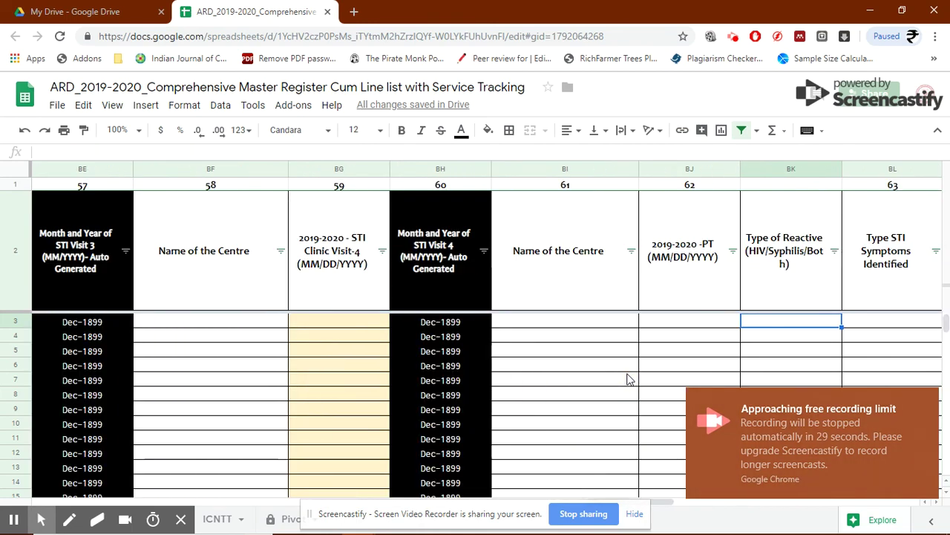
View the row 3 columns from Type STI Symptoms Identified and HPV Screening through the ANC fields to ANC-EDD Date.
key(Right)
key(Right)
key(Right)
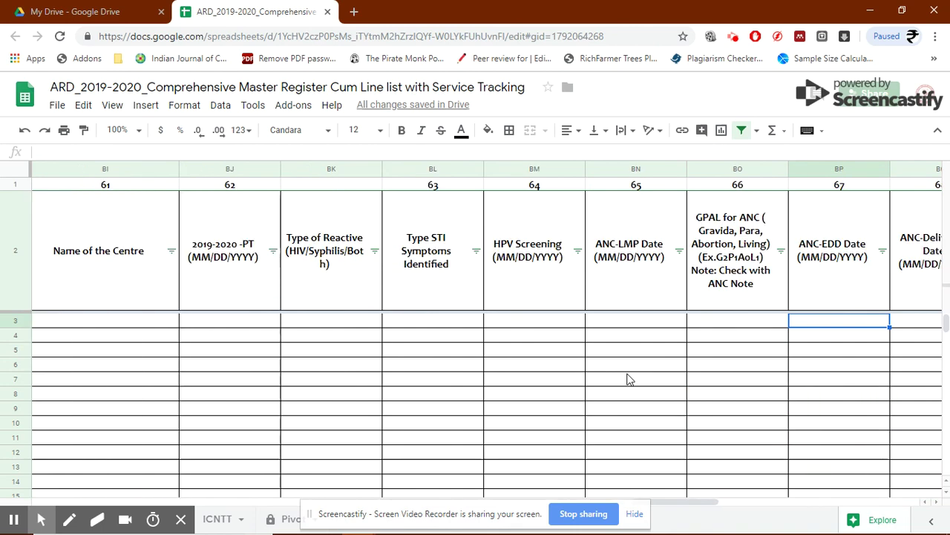
Examine the Type STI Symptoms Identified column together with the adjacent Type of Reactive and HPV Screening columns.
click(434, 324)
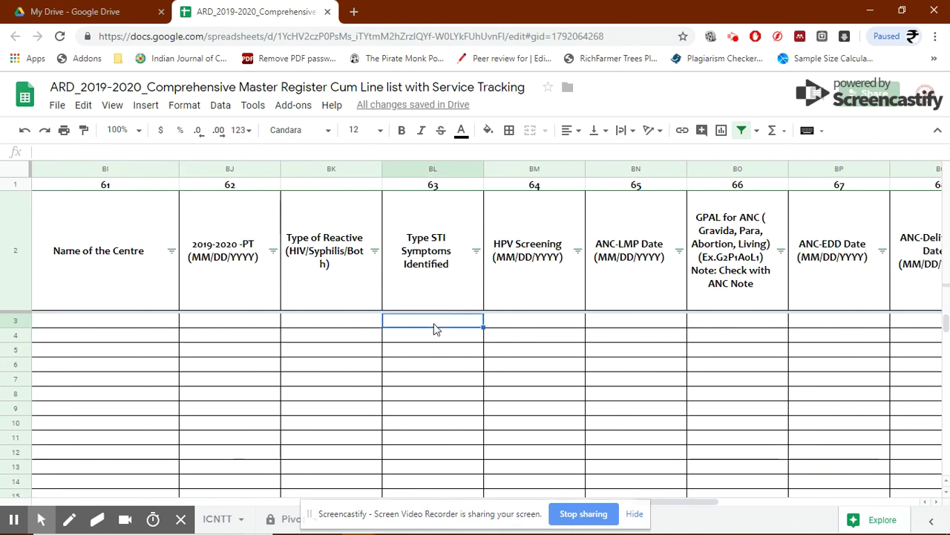
key(Right)
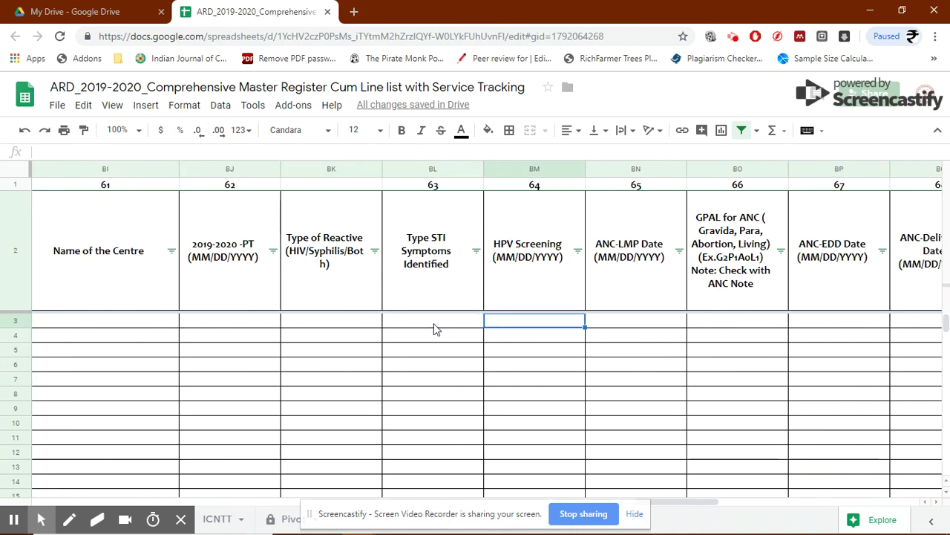
key(Down)
key(Down)
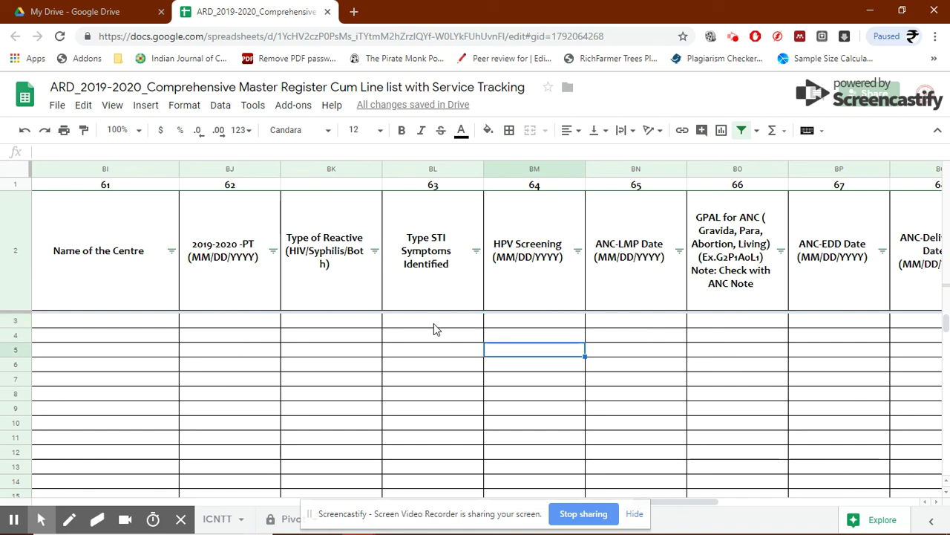
key(Up)
key(Left)
key(Up)
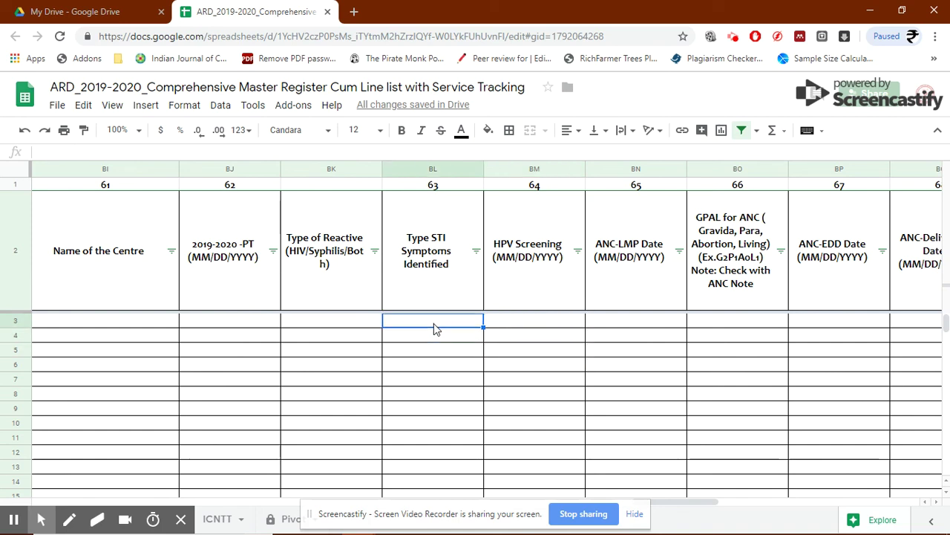
key(Left)
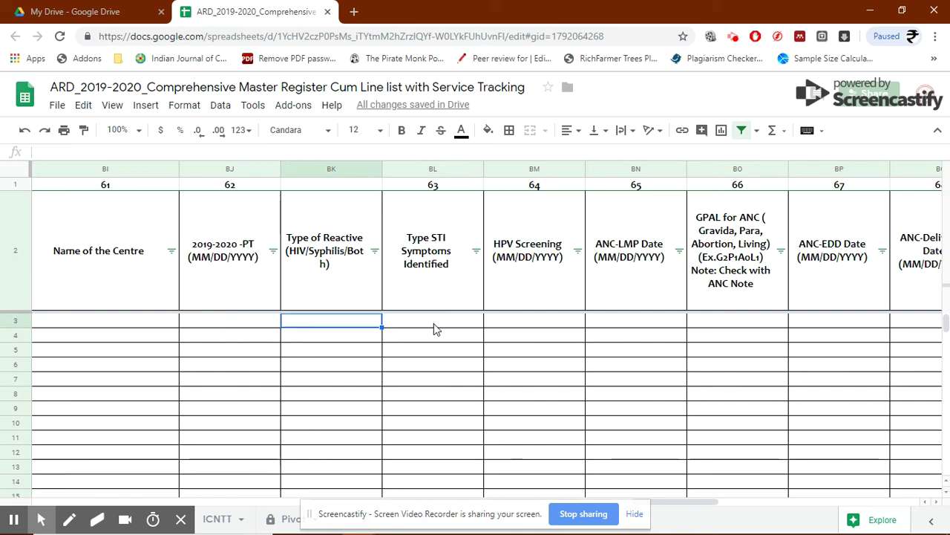
key(Right)
key(Right)
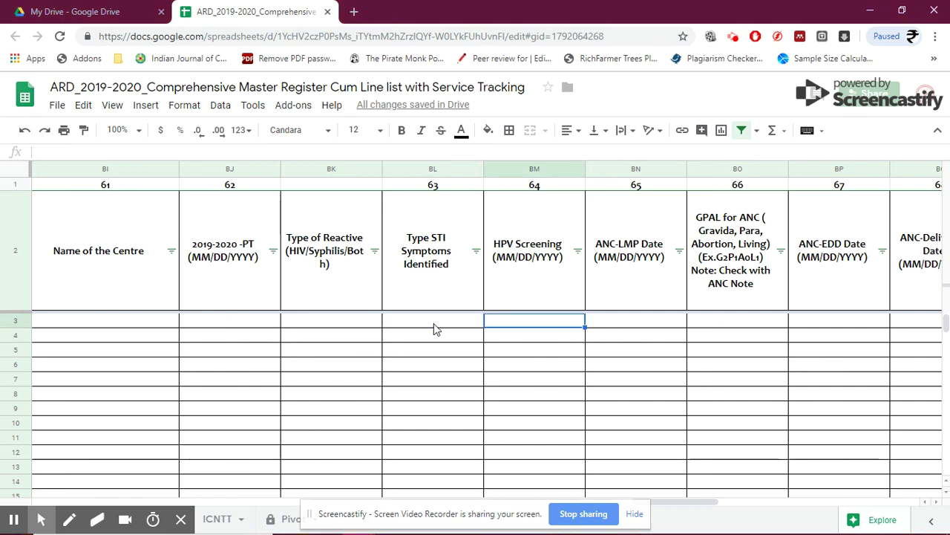
Review the row 3 ANC fields from ANC-LMP Date through ANC-Delivered Date, returning to GPAL for ANC.
key(Right)
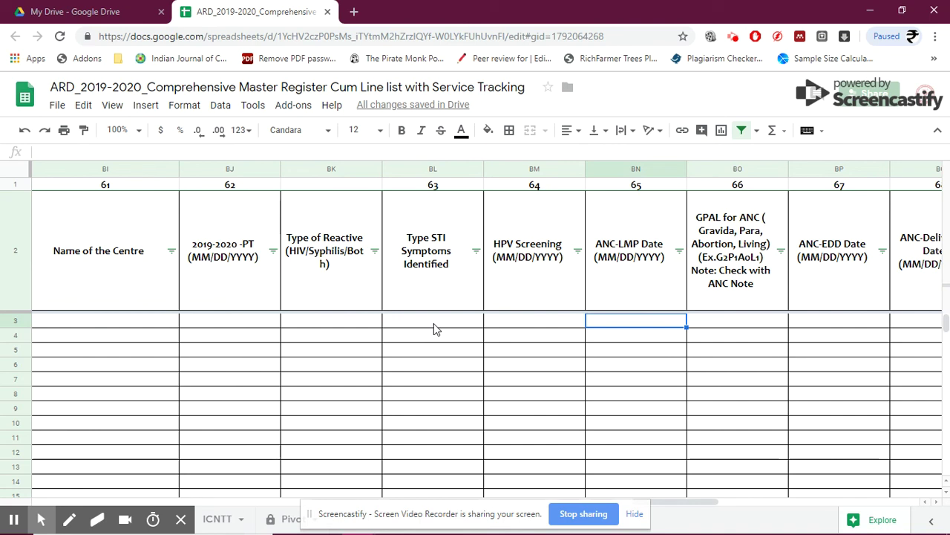
key(Right)
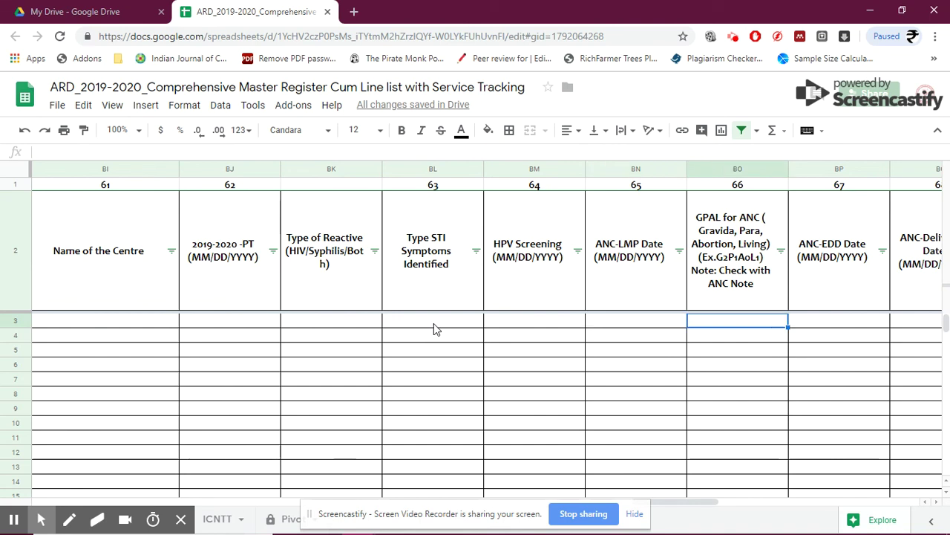
key(Right)
key(Right)
key(Left)
key(Left)
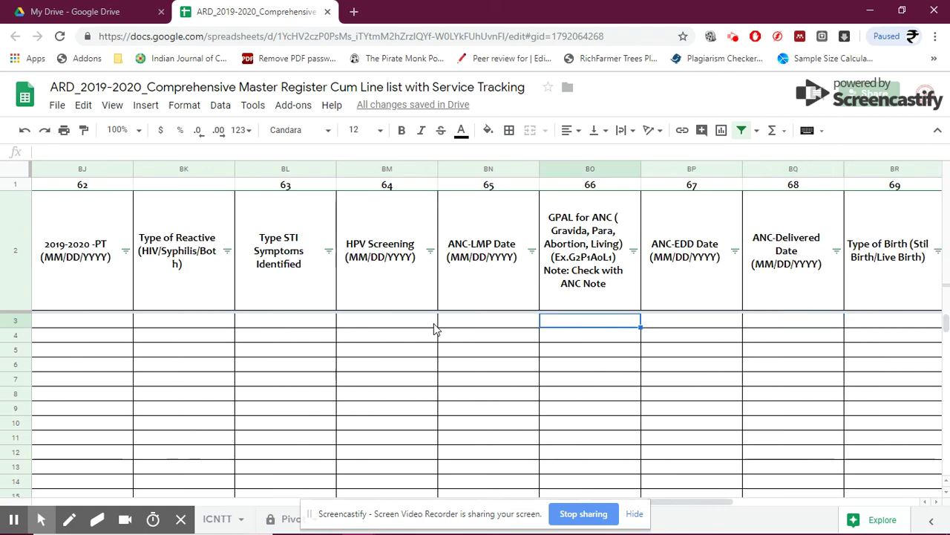